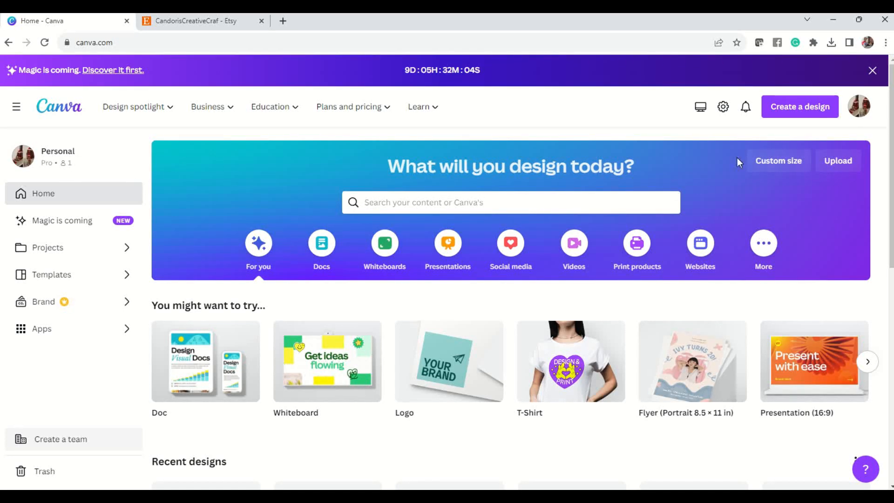
# Create a new blank design at the custom size of 2000 × 2000 px.
pyautogui.click(772, 164)
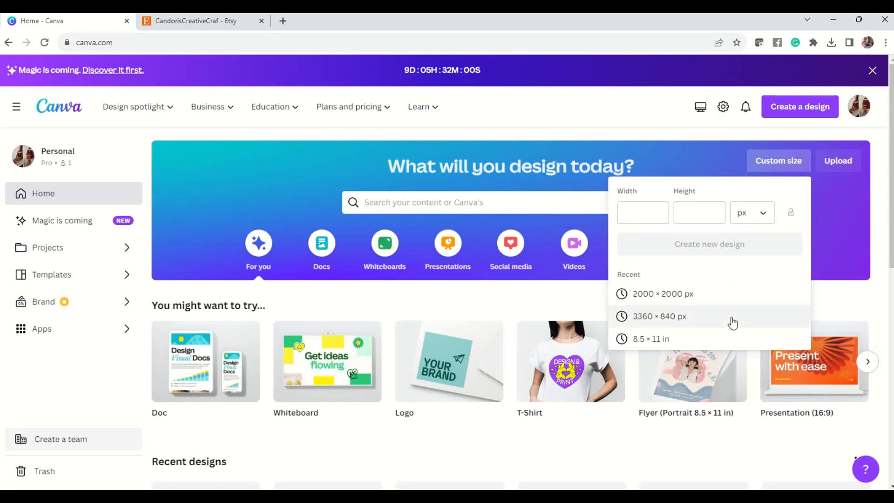
pyautogui.click(674, 293)
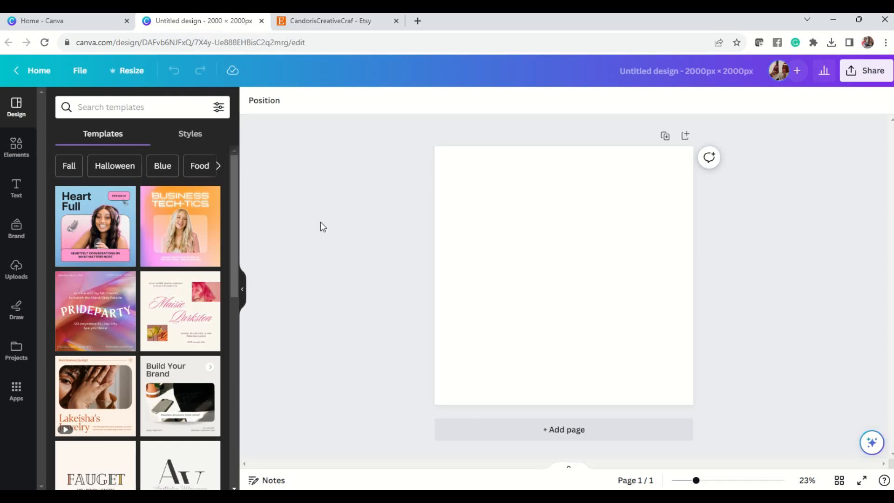
# Add a circular frame to the blank page, enlarge it to fill most of the page and centre it.
pyautogui.click(17, 154)
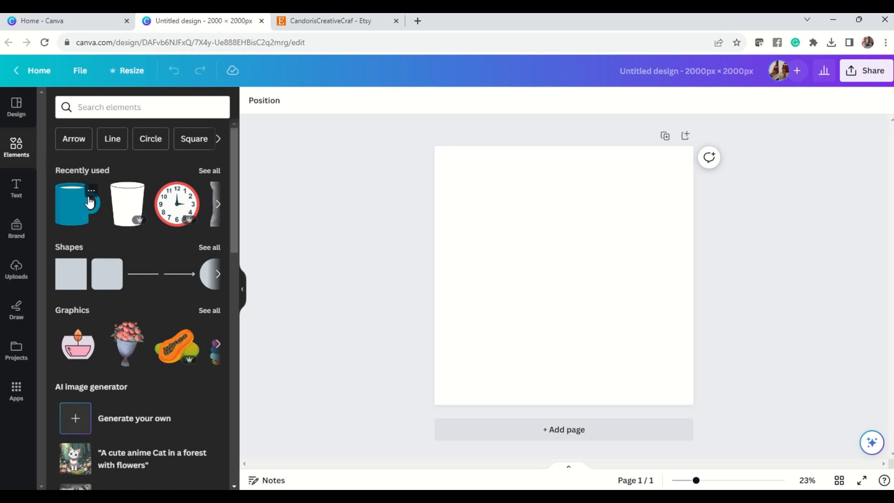
pyautogui.scroll(-8, 125, 275)
pyautogui.scroll(-10, 125, 276)
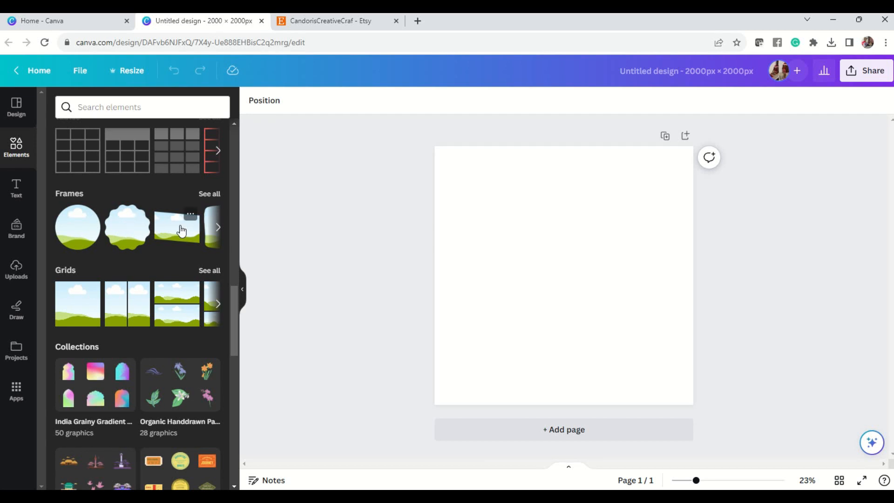
pyautogui.moveTo(79, 236); pyautogui.dragTo(492, 195)
pyautogui.moveTo(597, 305); pyautogui.dragTo(672, 386)
pyautogui.moveTo(628, 326)
pyautogui.mouseDown()
pyautogui.moveTo(610, 322)
pyautogui.moveTo(621, 322)
pyautogui.mouseUp()
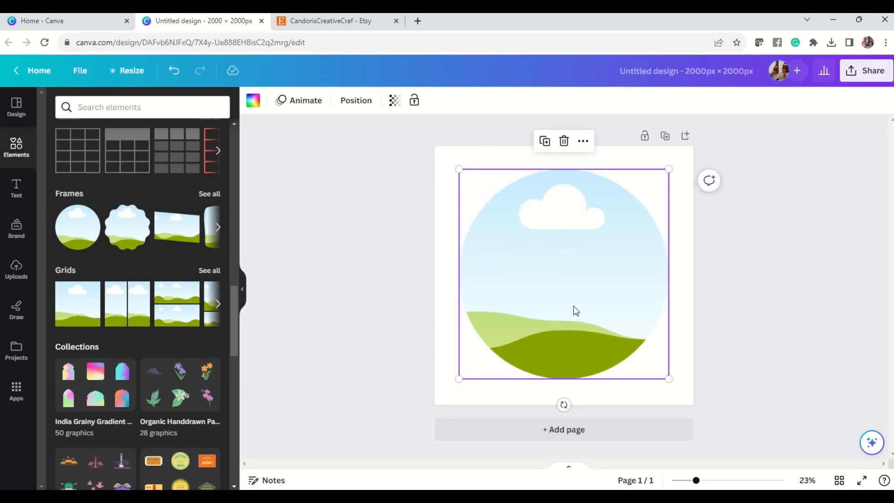
pyautogui.click(356, 264)
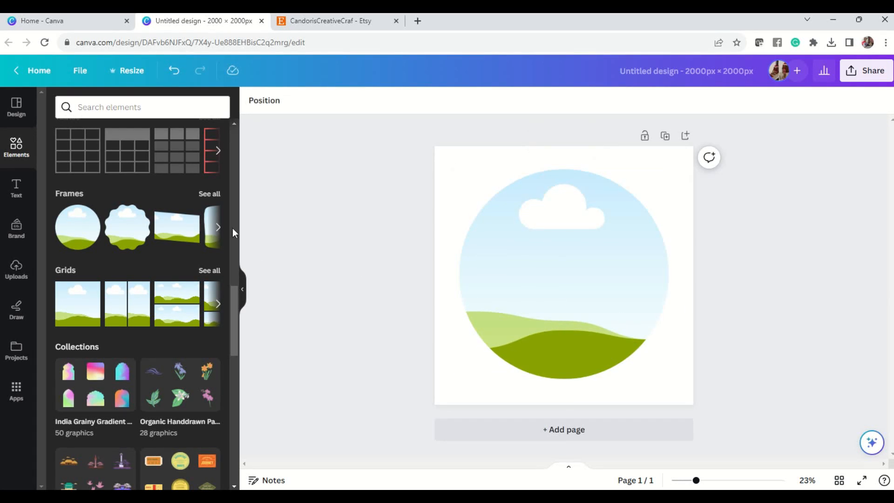
# Fill the circular frame with two uploaded portraits of the girl in a brown cap and hoodie, one after the other.
pyautogui.click(18, 276)
pyautogui.scroll(-5, 196, 289)
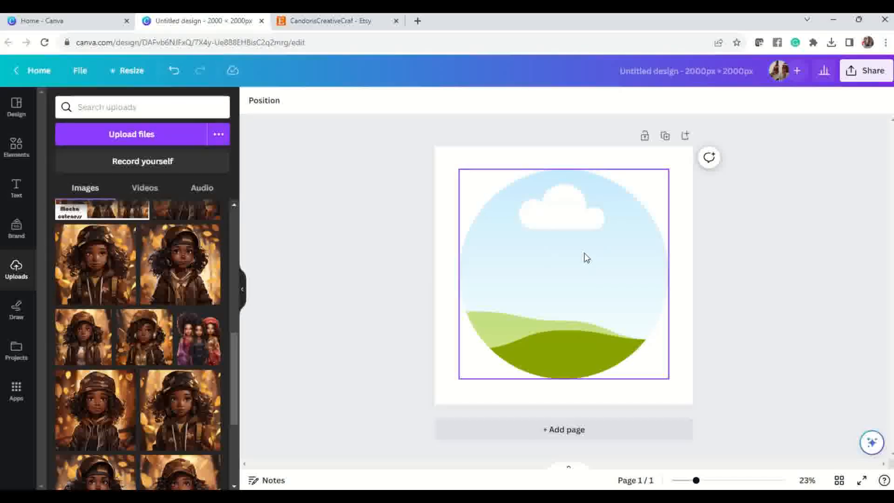
pyautogui.moveTo(201, 233); pyautogui.dragTo(519, 276)
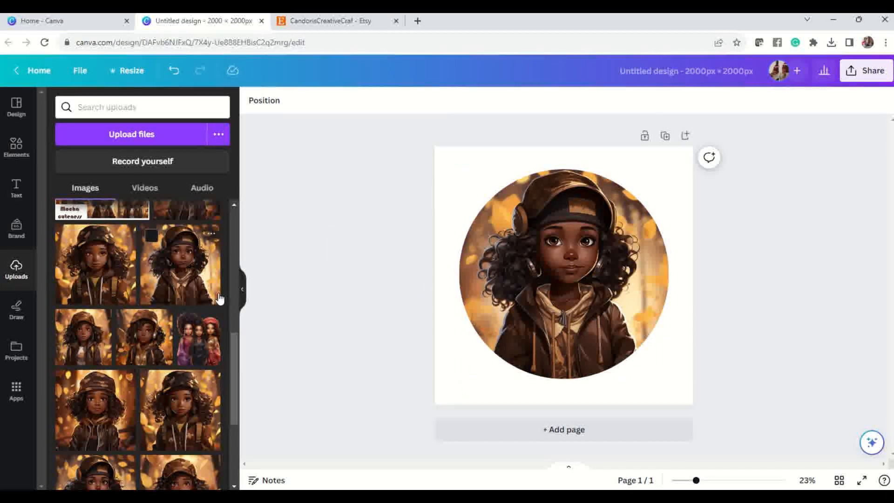
pyautogui.moveTo(95, 263); pyautogui.dragTo(532, 258)
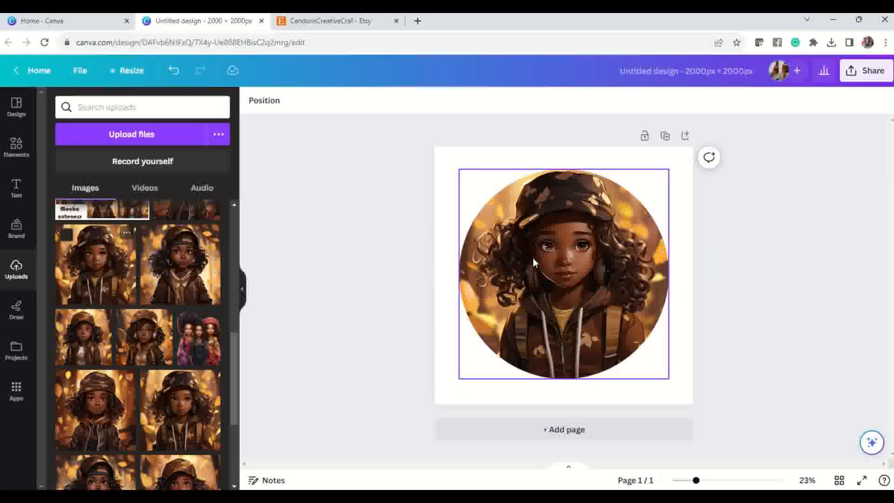
# Replace the frame's picture with the uploaded image of the boy in glasses surrounded by colourful blocks.
pyautogui.scroll(-5, 195, 349)
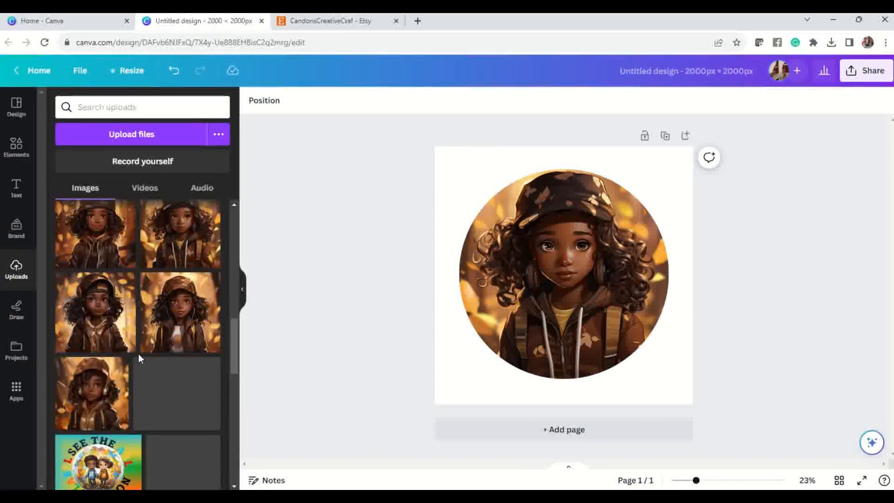
pyautogui.scroll(-10, 139, 357)
pyautogui.moveTo(99, 335); pyautogui.dragTo(514, 277)
pyautogui.moveTo(184, 419); pyautogui.dragTo(520, 299)
# Try further uploads in the circular frame, ending with the portrait of the woman with colourful flowers in her hair.
pyautogui.scroll(-3, 168, 337)
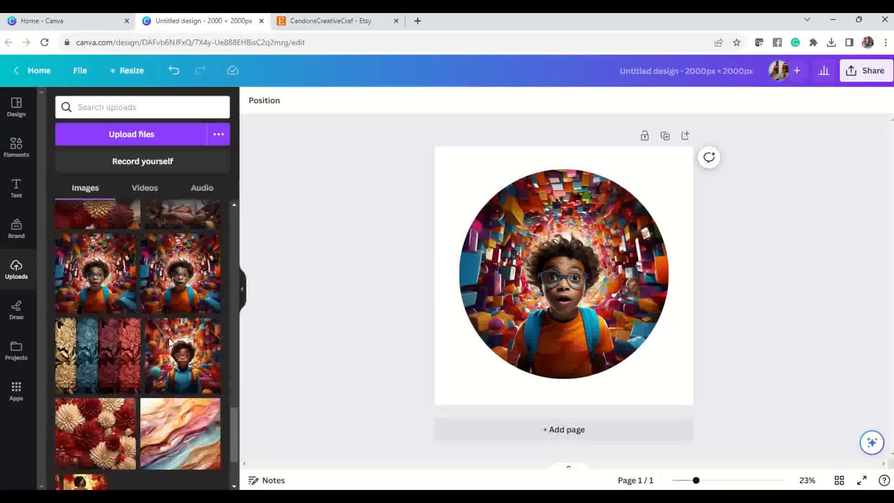
pyautogui.scroll(-1, 168, 337)
pyautogui.moveTo(79, 387); pyautogui.dragTo(527, 253)
pyautogui.scroll(-3, 140, 337)
pyautogui.moveTo(77, 413); pyautogui.dragTo(487, 271)
pyautogui.moveTo(77, 421); pyautogui.dragTo(479, 297)
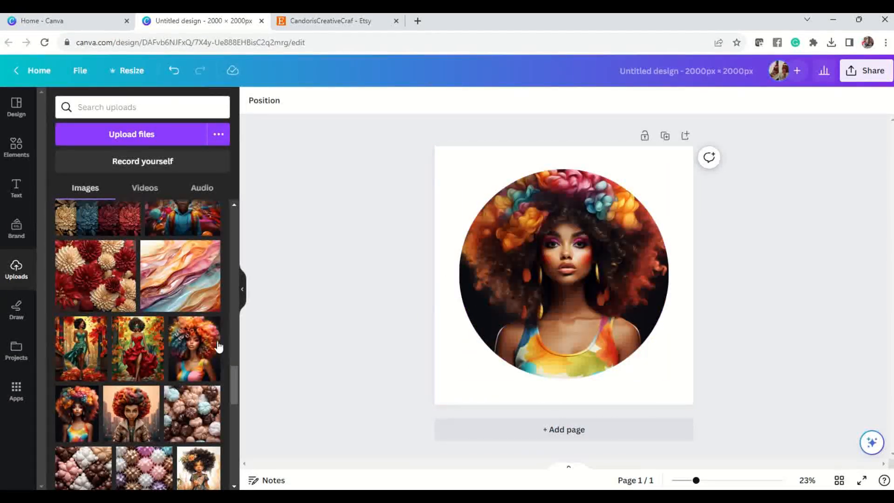
# Replace the portrait in the circular frame with the uploaded red, cream and orange flower pattern.
pyautogui.scroll(-4, 218, 347)
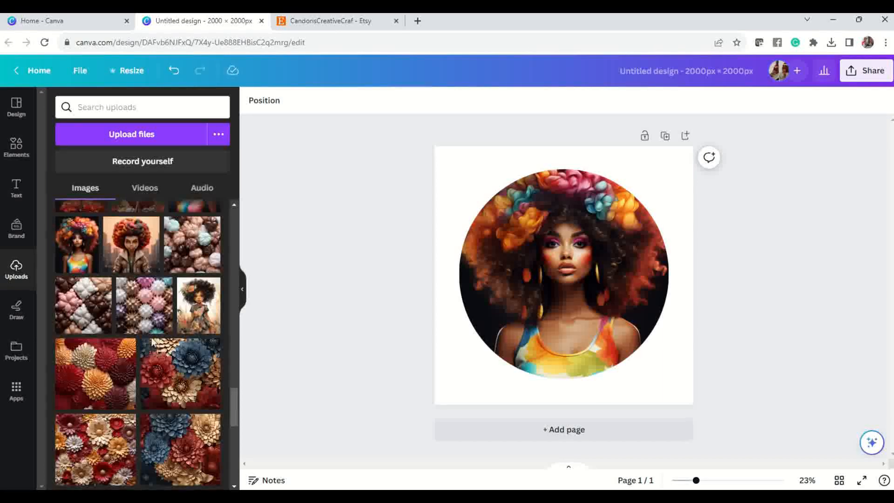
pyautogui.scroll(-1, 154, 342)
pyautogui.moveTo(200, 418); pyautogui.dragTo(523, 280)
pyautogui.moveTo(75, 372); pyautogui.dragTo(559, 272)
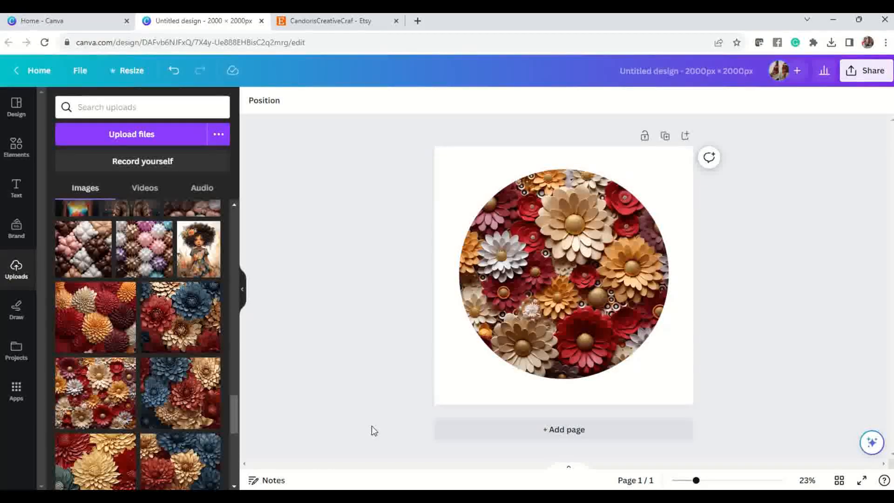
# Delete the flower pattern image and its circular frame from the page.
pyautogui.click(575, 245)
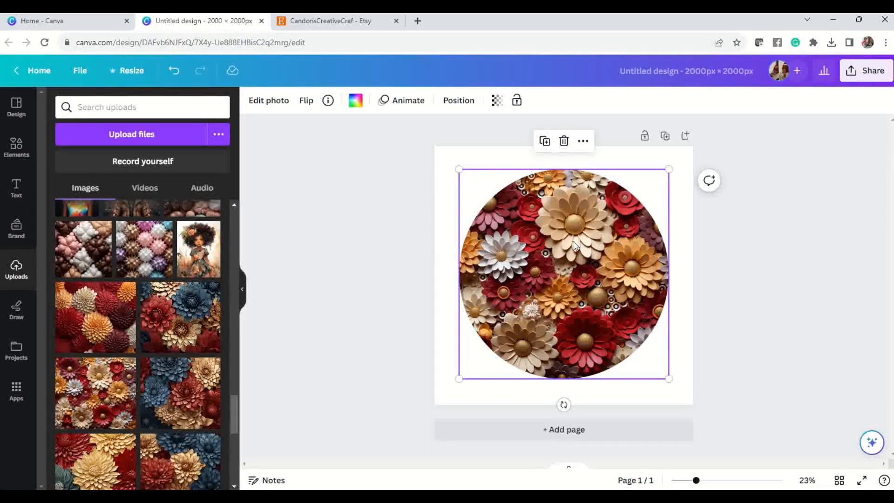
pyautogui.press('Delete')
pyautogui.press('Delete')
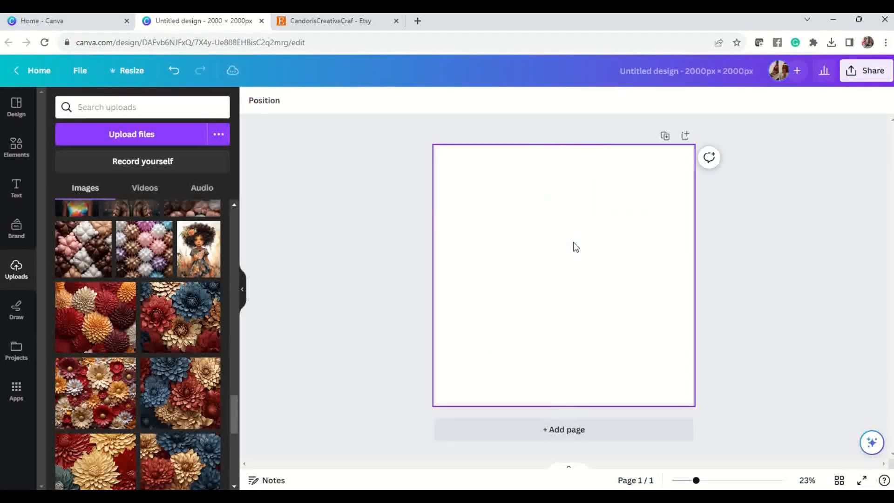
# Search the elements library for "bag" and show all of the graphics results.
pyautogui.click(16, 148)
pyautogui.scroll(10, 130, 202)
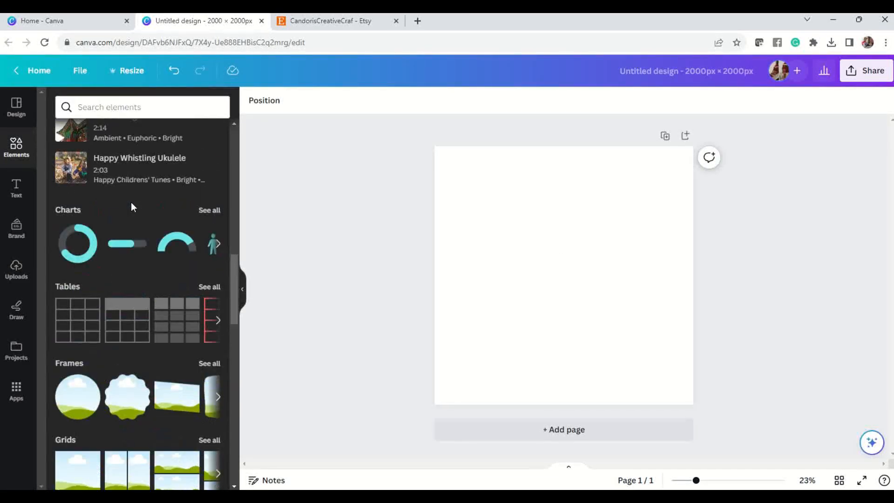
pyautogui.scroll(5, 130, 205)
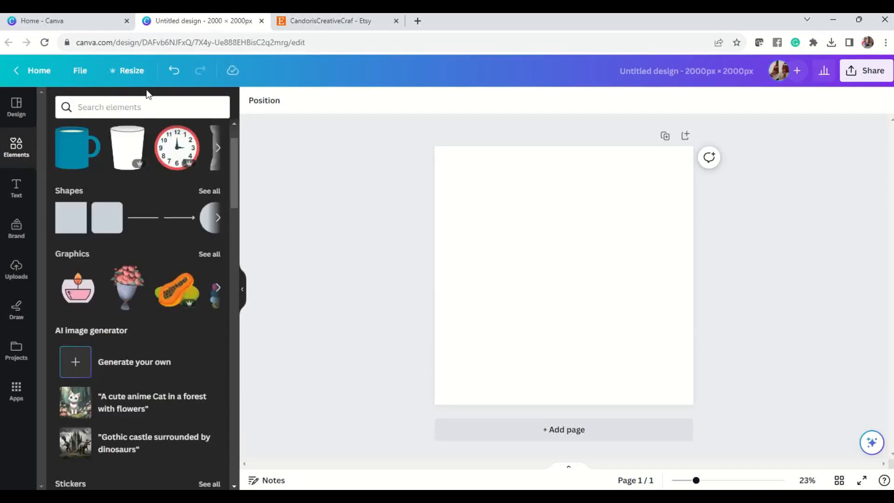
pyautogui.click(124, 109)
pyautogui.write('bag')
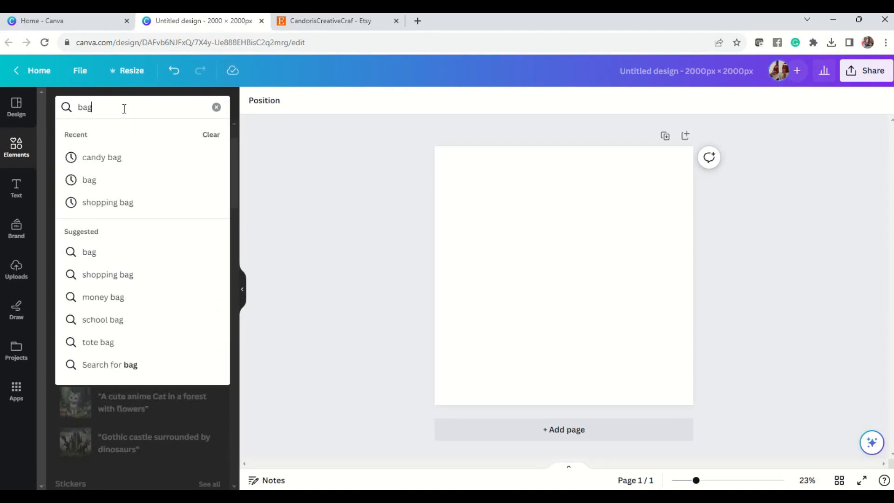
pyautogui.click(99, 251)
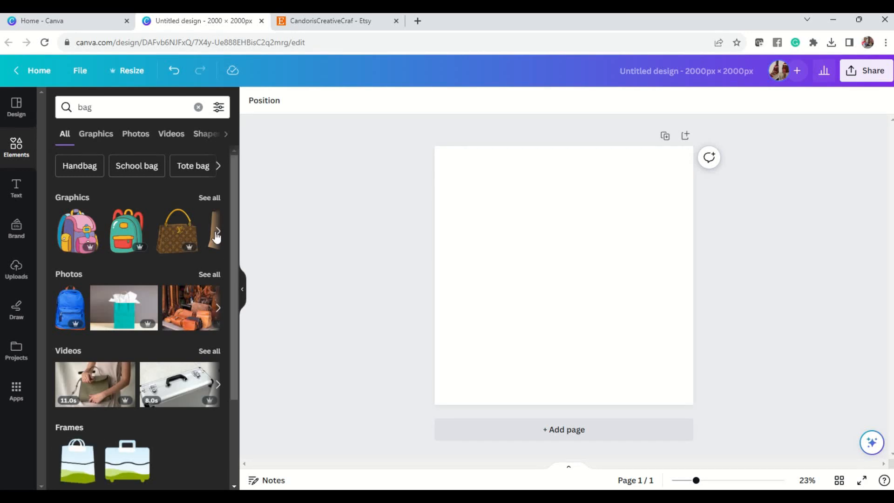
pyautogui.click(210, 198)
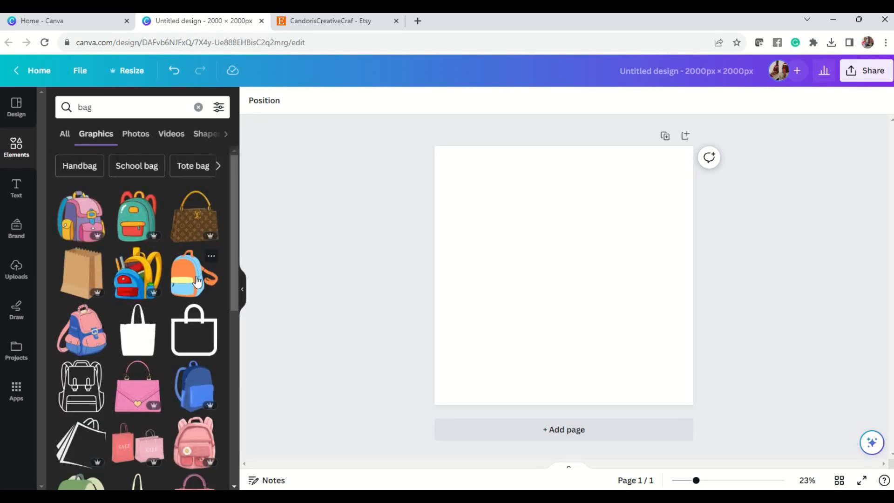
# Try the black tote bag graphic on the page and delete it.
pyautogui.scroll(-5, 197, 281)
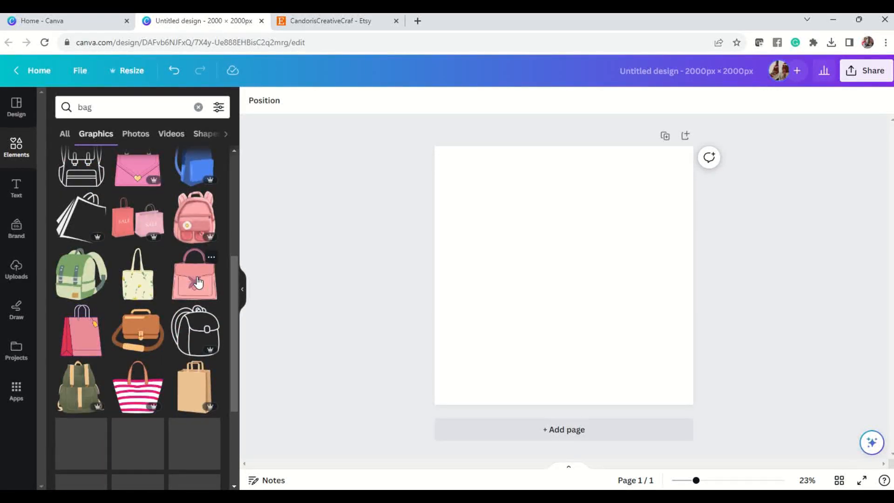
pyautogui.scroll(-7, 197, 282)
pyautogui.scroll(-5, 200, 291)
pyautogui.scroll(-2, 200, 292)
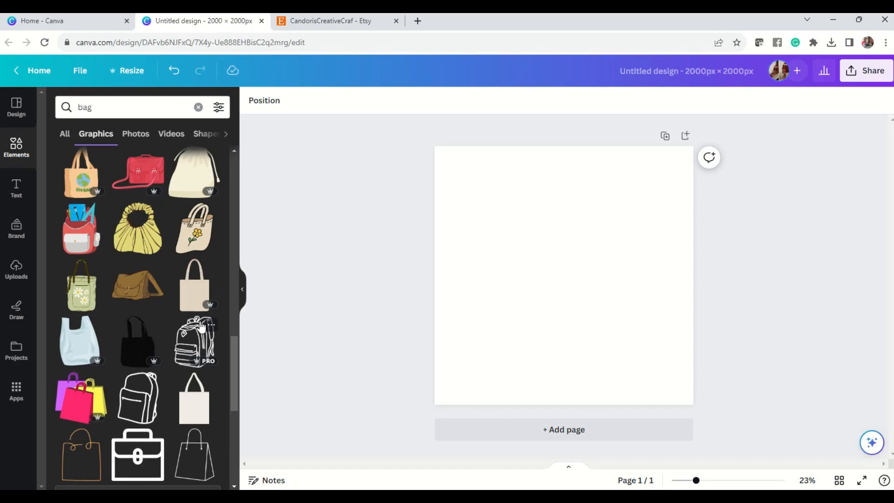
pyautogui.scroll(-3, 201, 327)
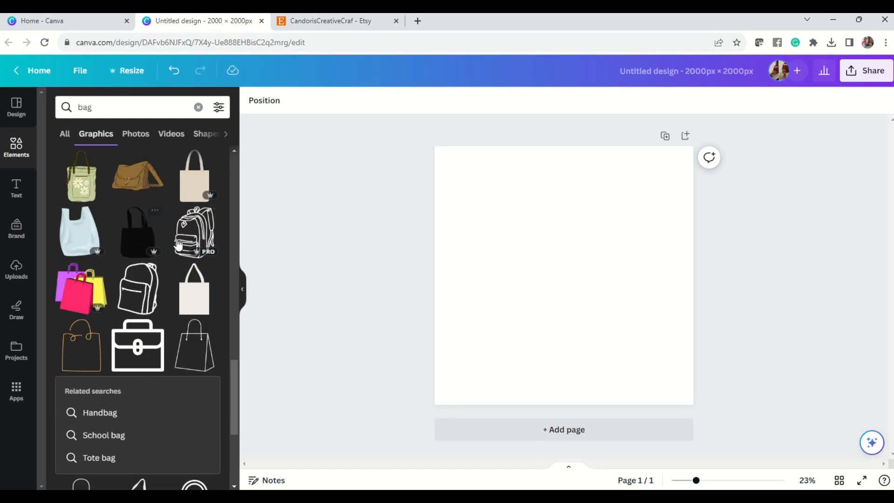
pyautogui.scroll(1, 153, 298)
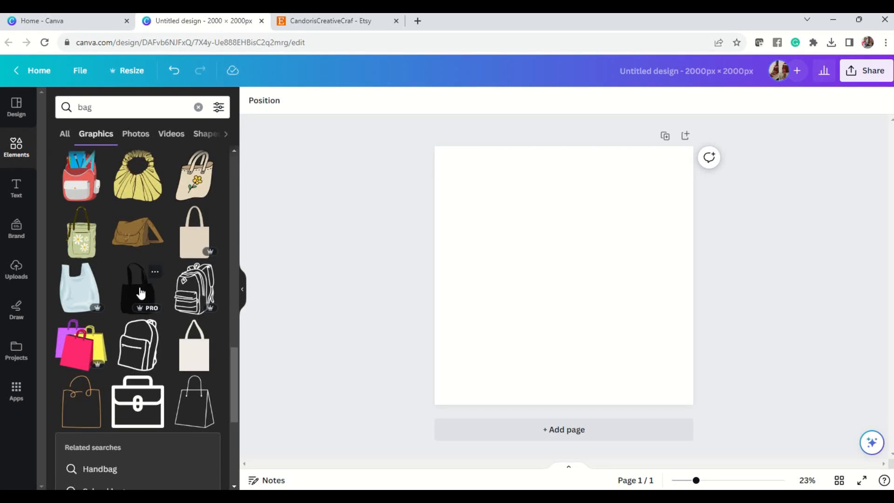
pyautogui.click(141, 293)
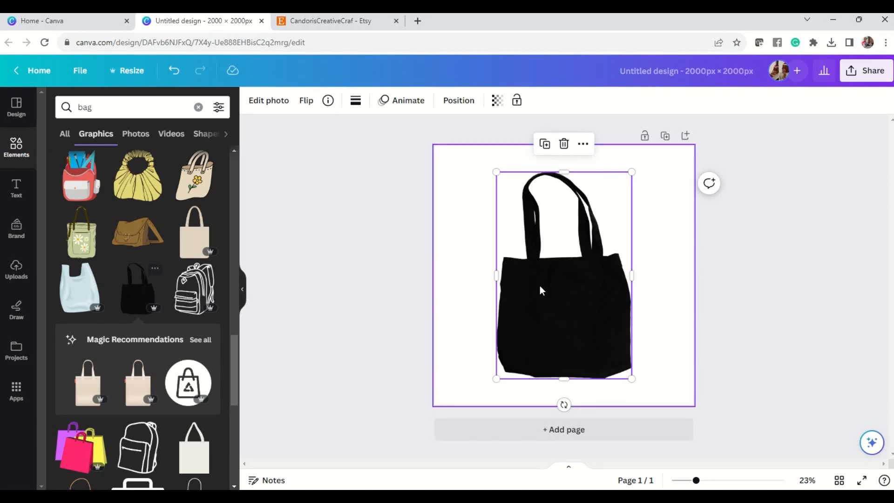
pyautogui.press('Delete')
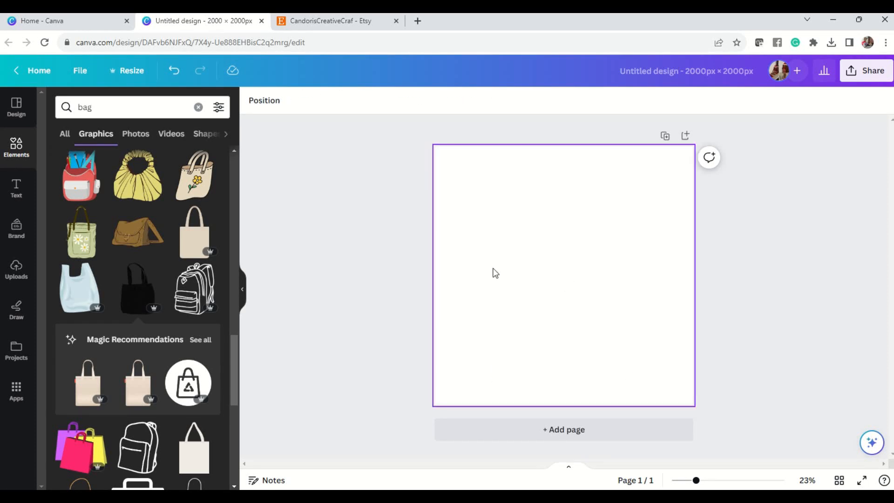
# Search the graphics for "shopping bag" and add the solid bag silhouette with a rounded handle to the page.
pyautogui.click(117, 108)
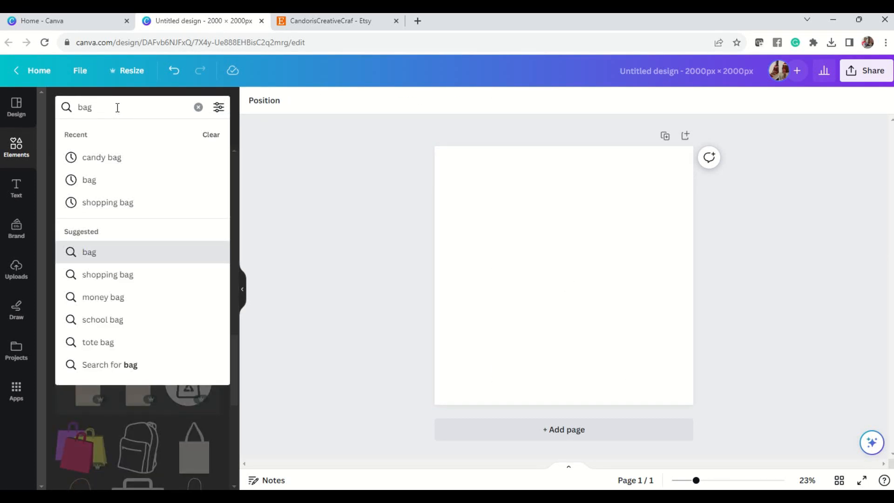
pyautogui.click(137, 204)
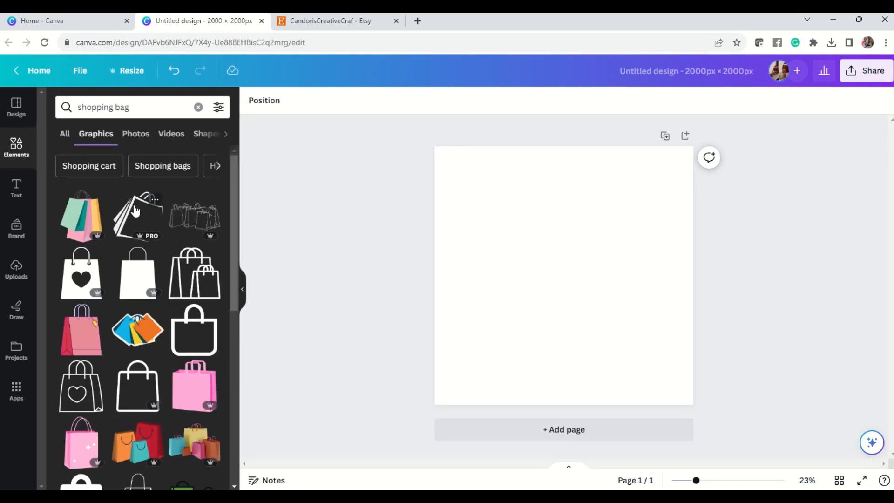
pyautogui.scroll(-3, 156, 278)
pyautogui.scroll(-4, 156, 278)
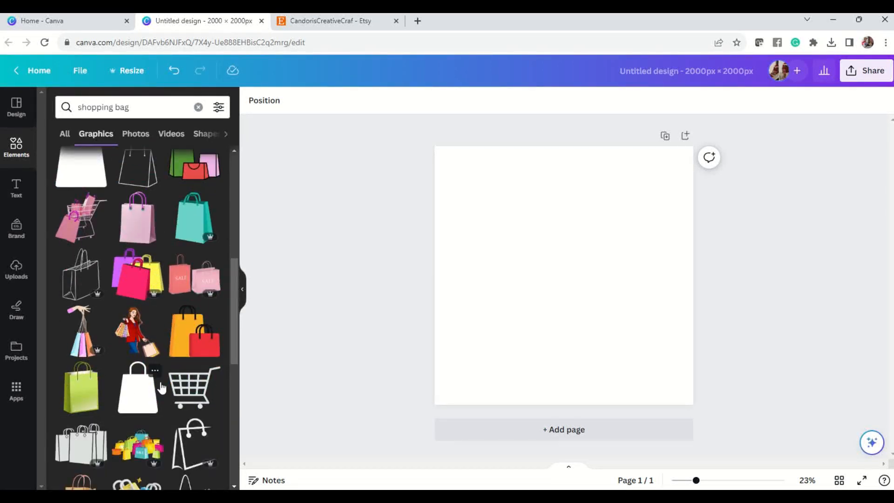
pyautogui.click(143, 399)
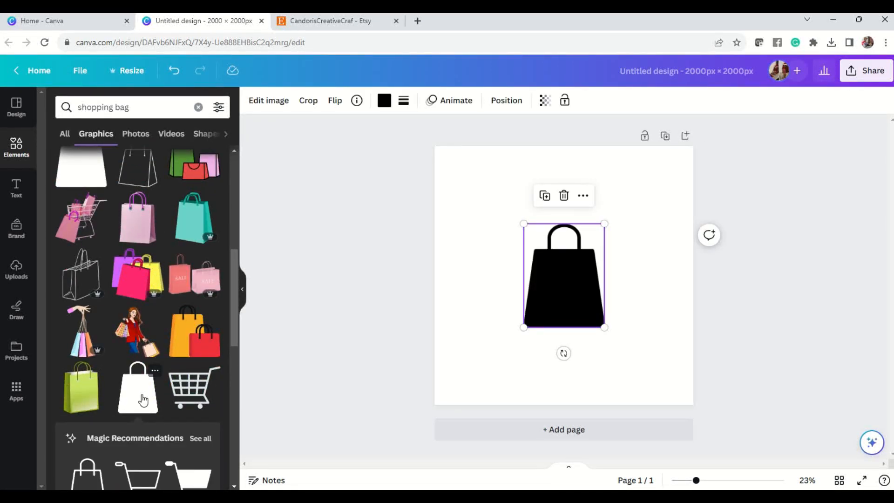
# Enlarge the black shopping bag silhouette and centre it on the page.
pyautogui.moveTo(605, 325); pyautogui.dragTo(655, 388)
pyautogui.moveTo(608, 365); pyautogui.dragTo(580, 327)
pyautogui.click(649, 339)
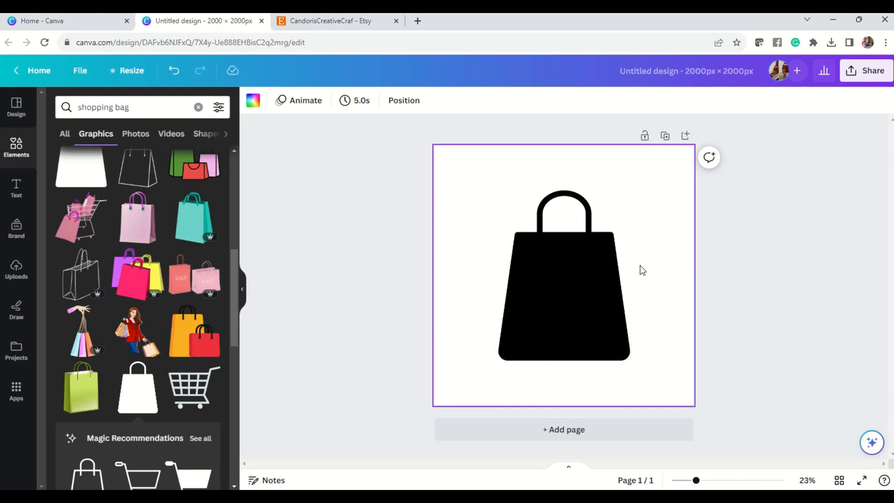
# Rename the design as "Canva Bag Frame".
pyautogui.click(575, 269)
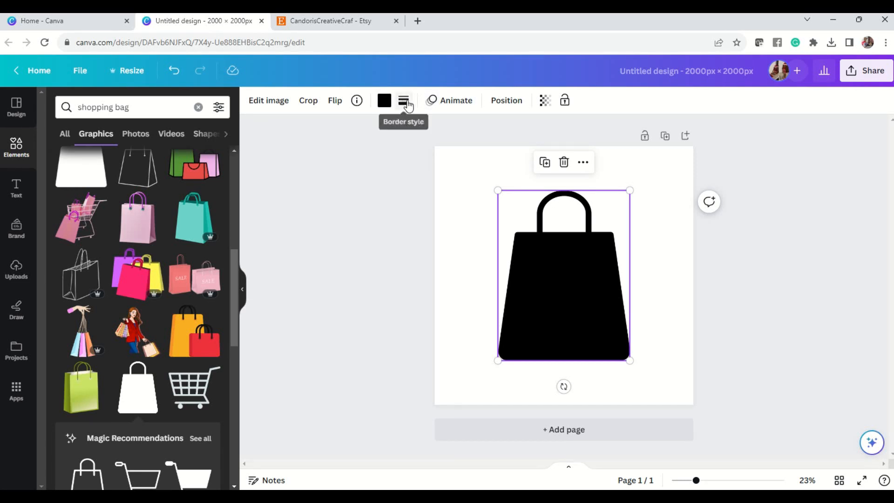
pyautogui.click(659, 71)
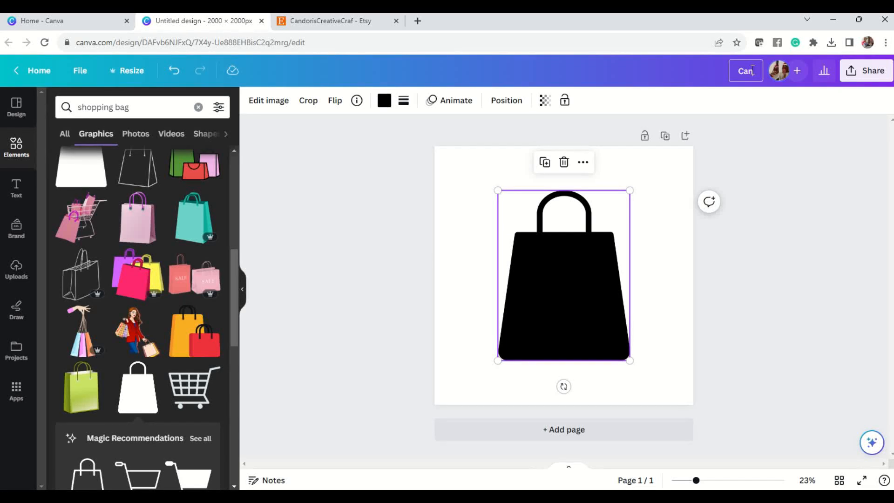
pyautogui.write('Bag Frame')
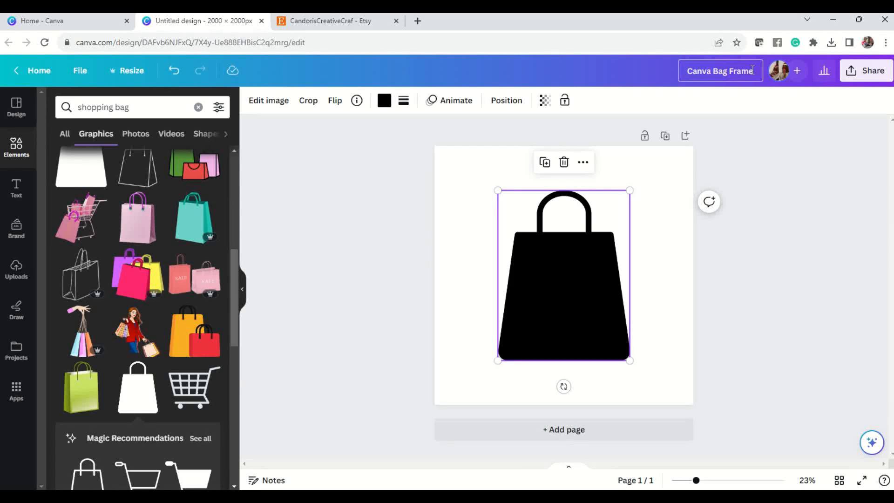
# Save the bag design and download it as an SVG file.
pyautogui.click(69, 70)
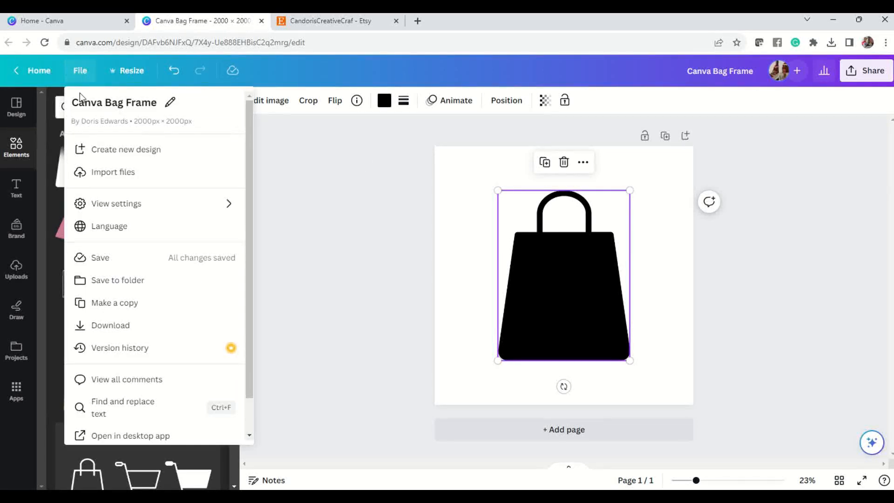
pyautogui.click(120, 259)
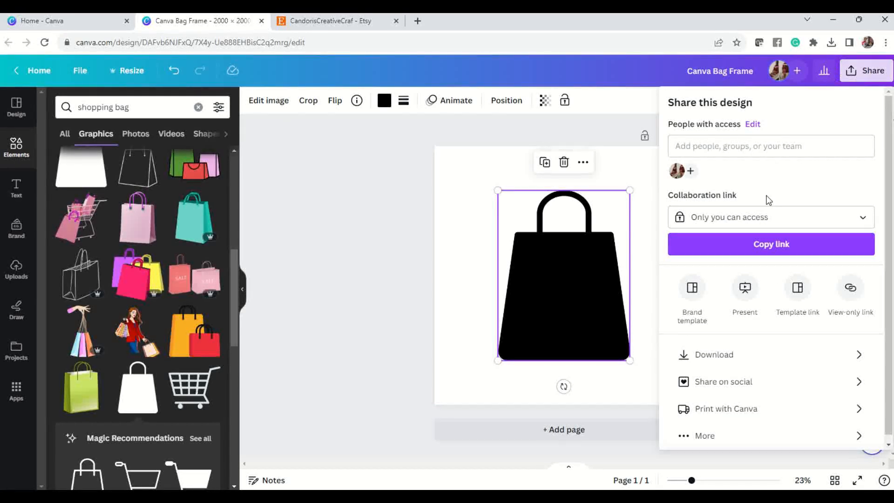
pyautogui.click(761, 357)
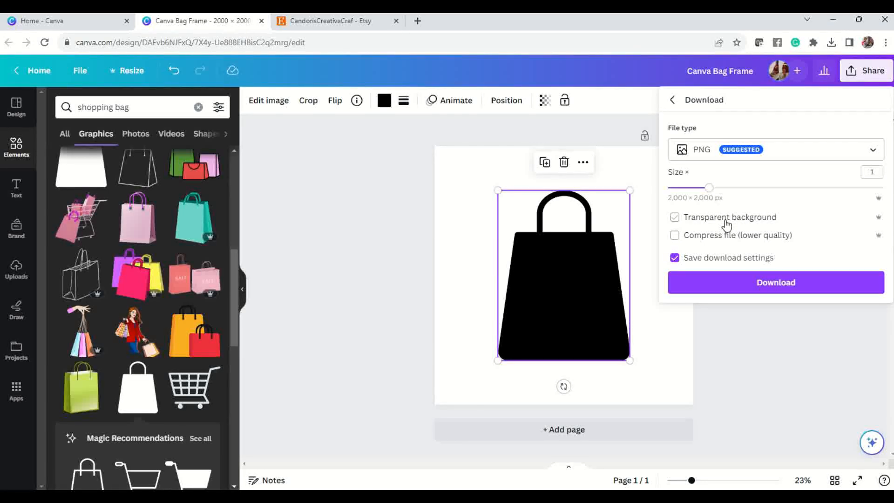
pyautogui.click(780, 155)
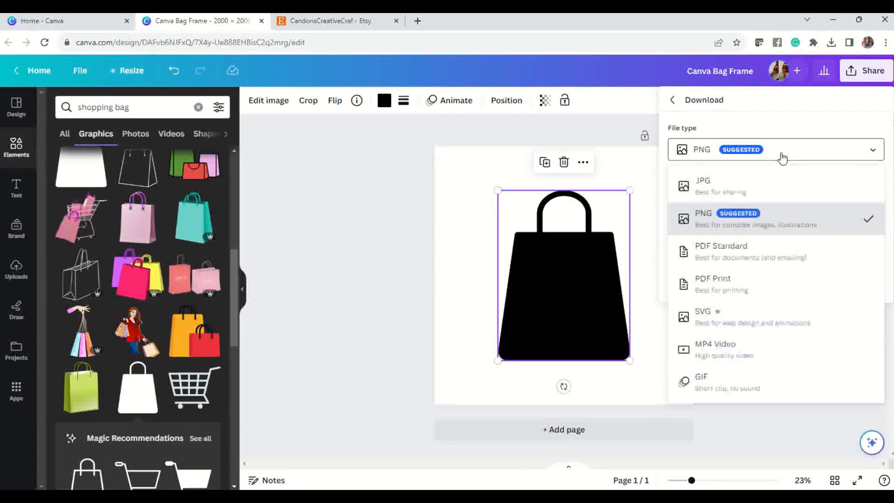
pyautogui.click(707, 321)
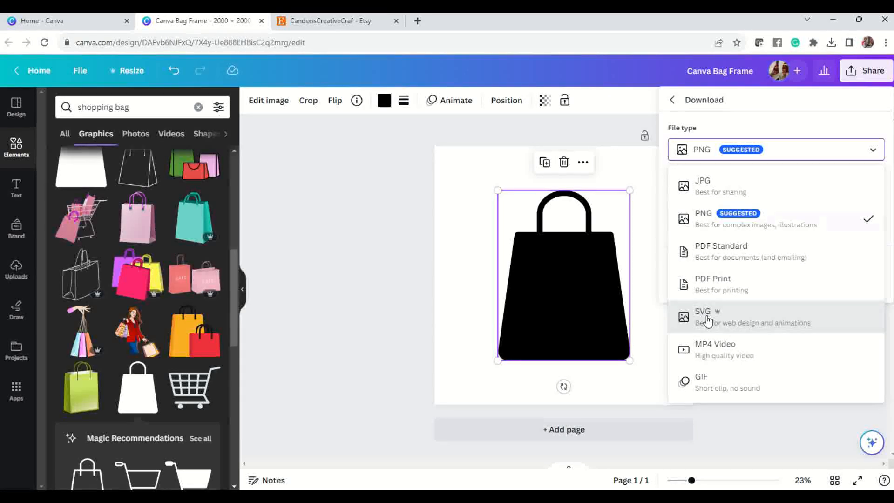
pyautogui.click(772, 224)
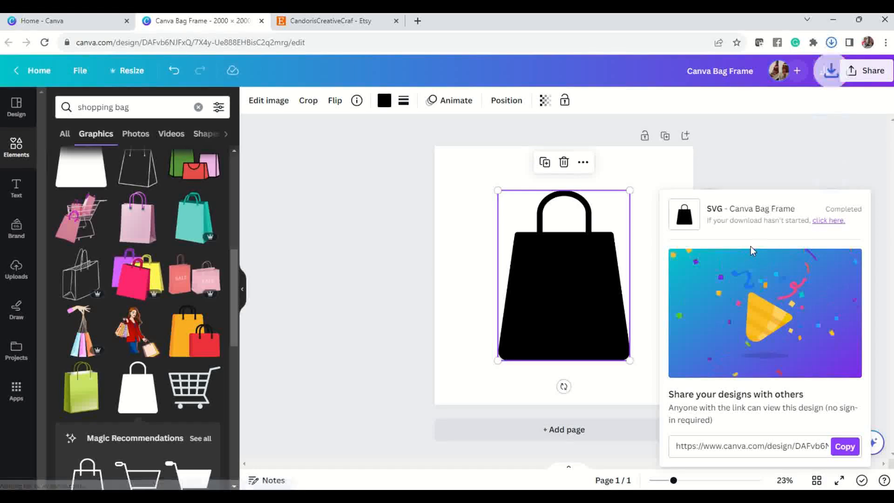
pyautogui.click(831, 42)
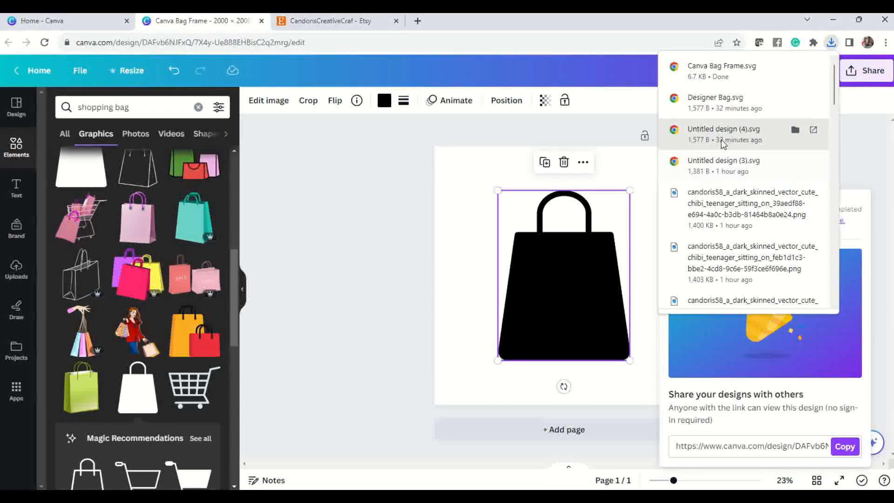
pyautogui.click(392, 211)
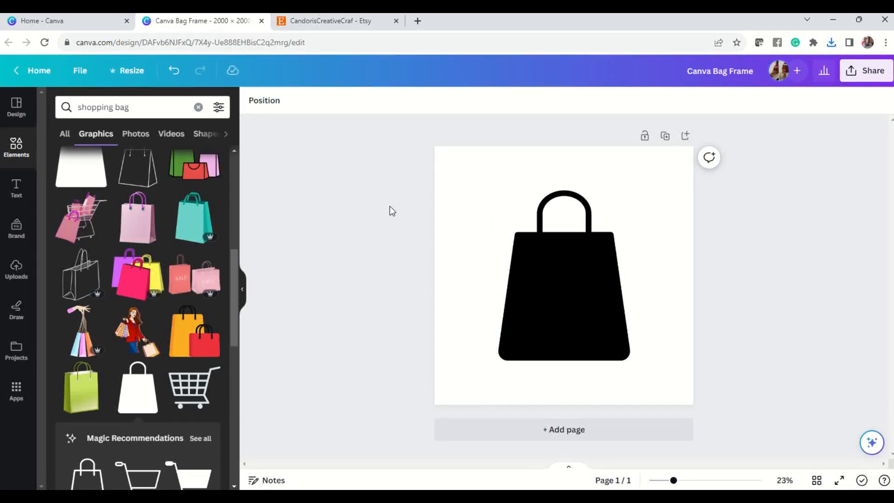
# Switch to the new Presentation5 in PowerPoint and set its slide to the Blank layout.
pyautogui.click(646, 498)
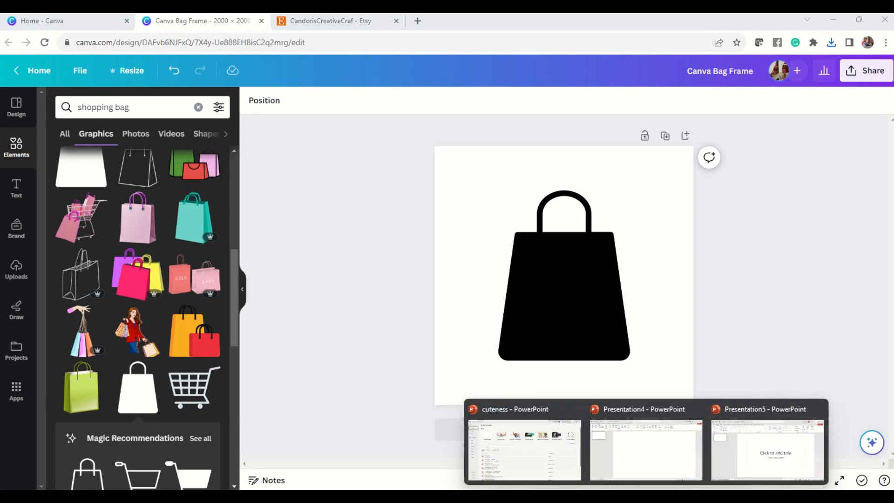
pyautogui.click(730, 454)
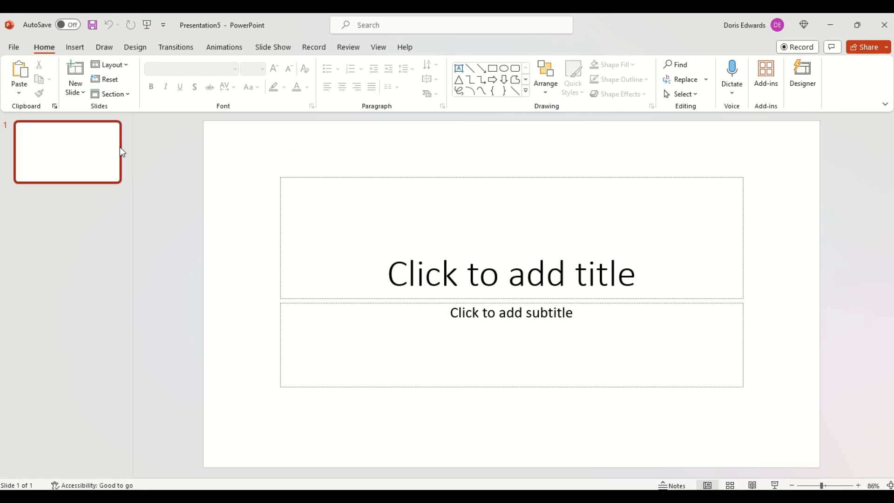
pyautogui.rightClick(93, 141)
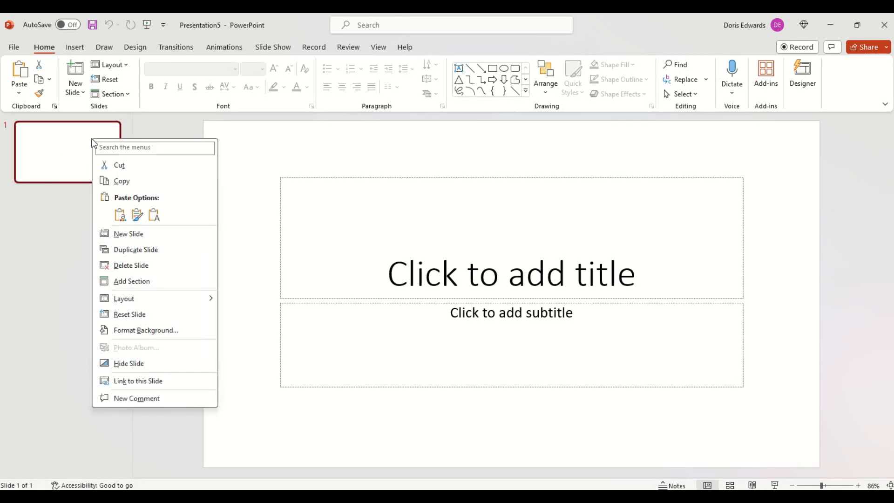
pyautogui.moveTo(114, 299)
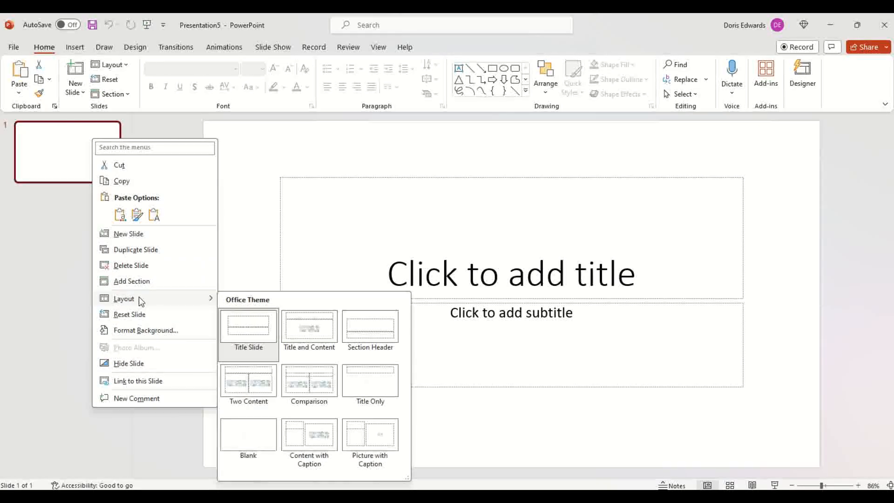
pyautogui.click(243, 445)
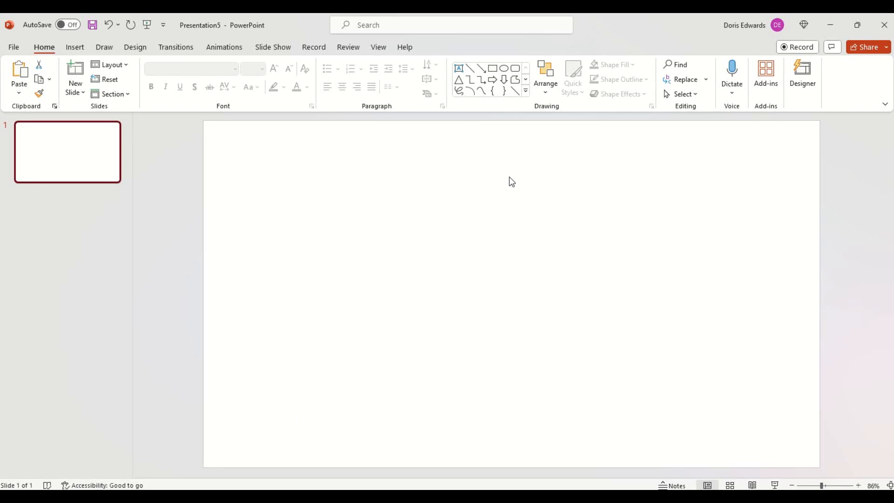
# Insert the Canva Bag Frame file from the Downloads folder onto the slide and convert the graphic to shapes.
pyautogui.click(75, 47)
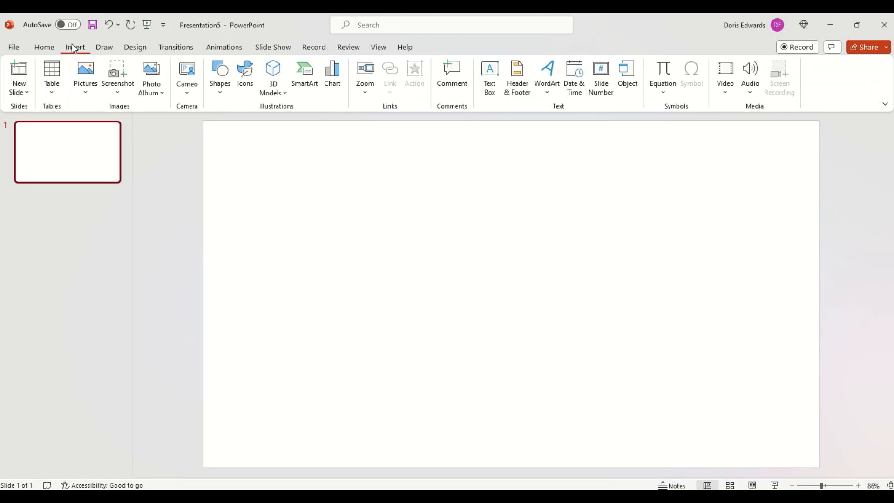
pyautogui.click(86, 96)
pyautogui.click(104, 126)
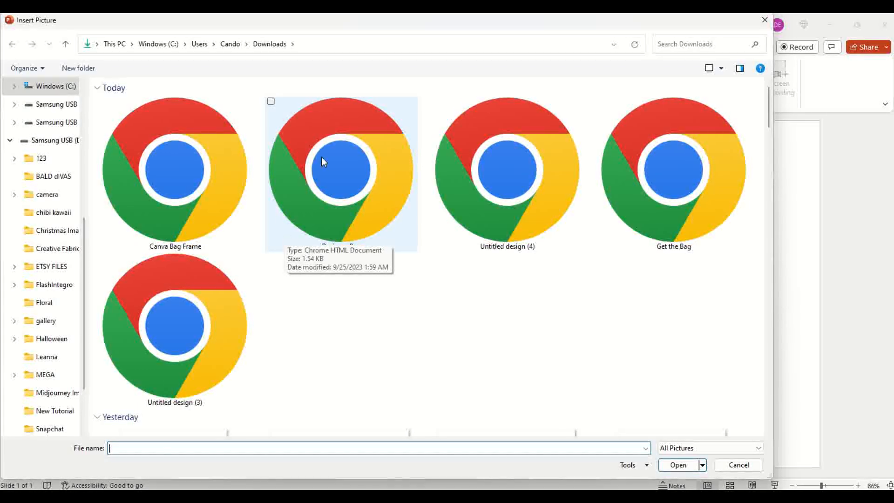
pyautogui.click(215, 170)
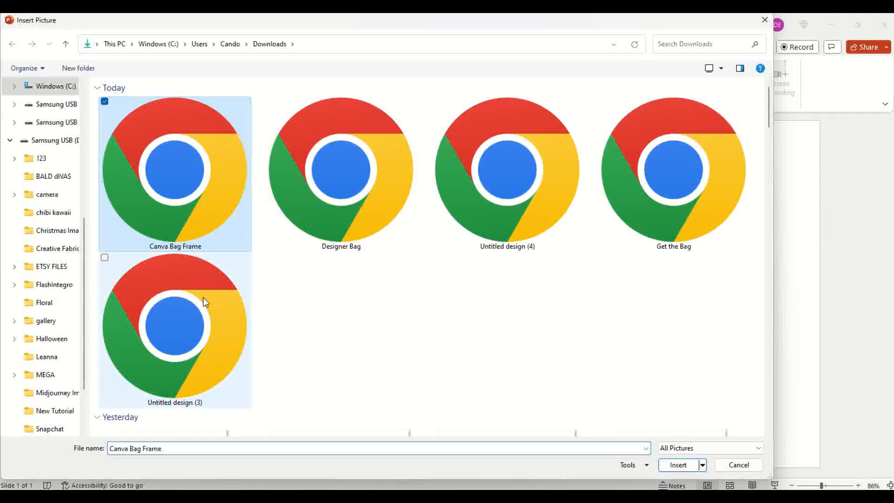
pyautogui.click(678, 465)
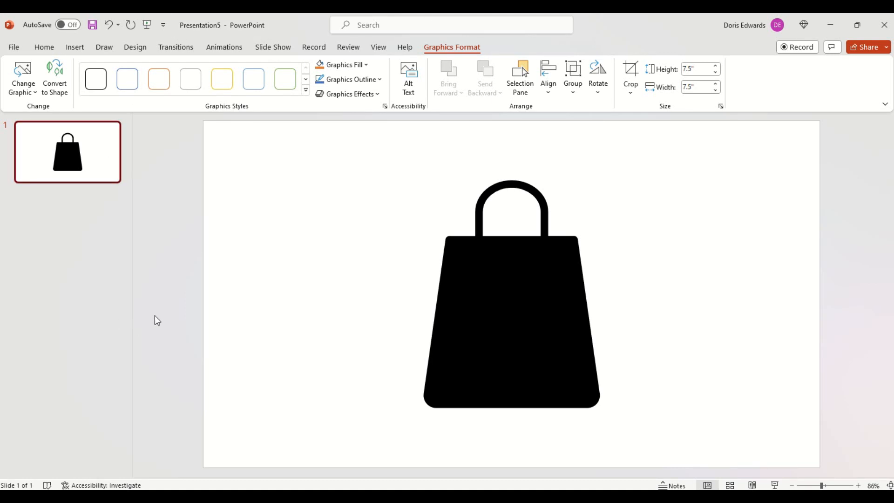
pyautogui.click(58, 73)
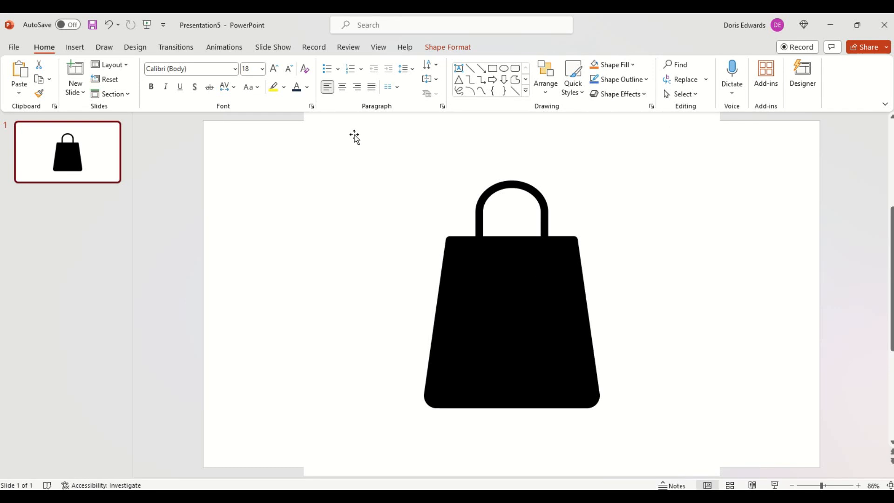
pyautogui.moveTo(359, 136); pyautogui.dragTo(391, 176)
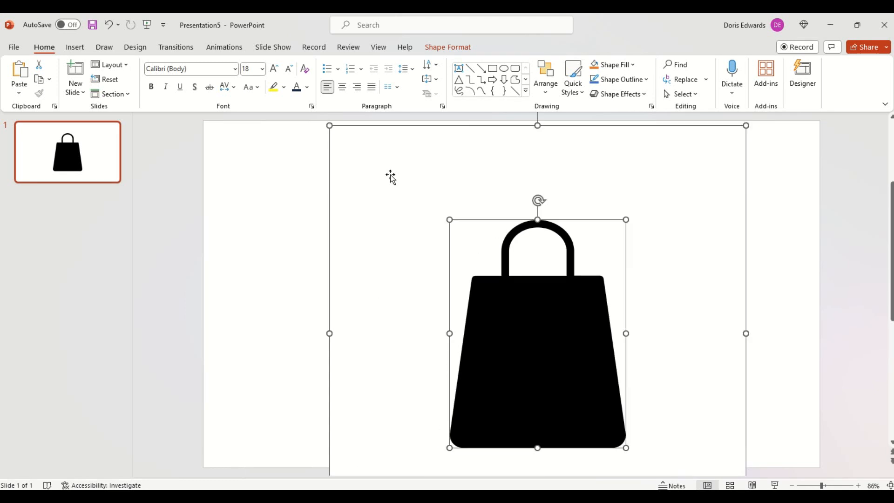
pyautogui.click(108, 26)
pyautogui.click(251, 218)
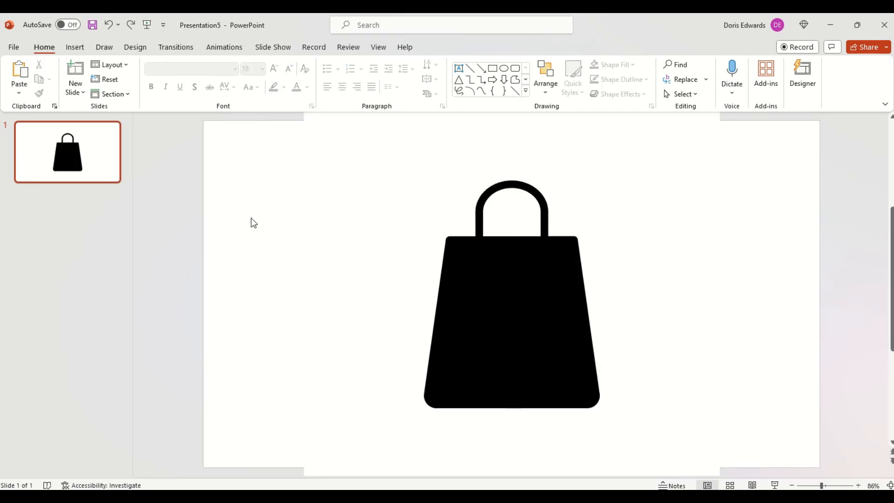
# Pull the two white background rectangles away from the bag silhouette and delete them.
pyautogui.moveTo(373, 168); pyautogui.dragTo(238, 242)
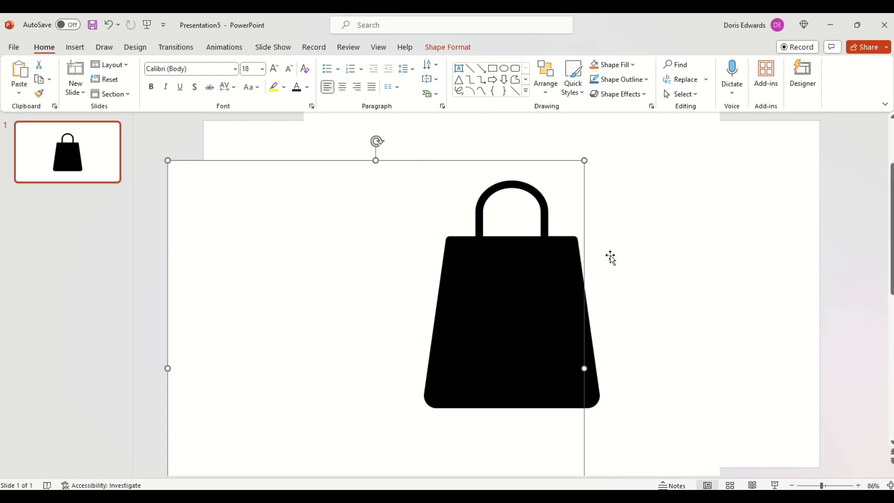
pyautogui.moveTo(279, 228); pyautogui.dragTo(249, 227)
pyautogui.press('Delete')
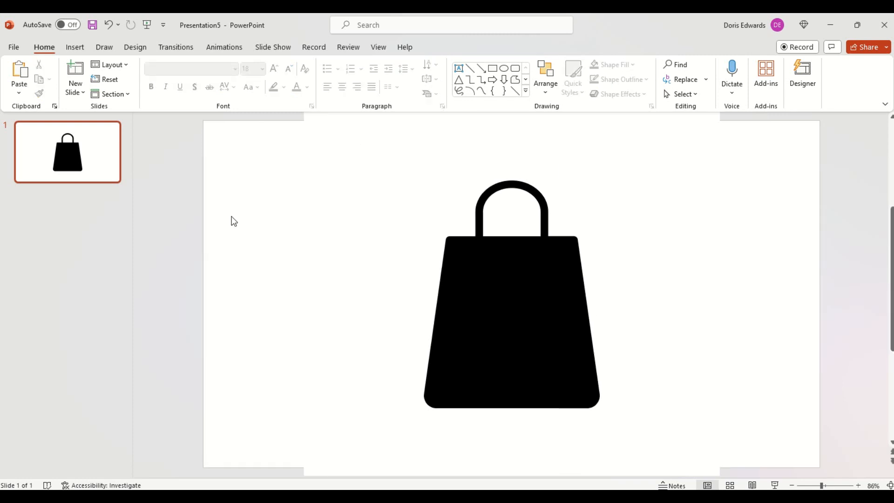
pyautogui.click(311, 169)
pyautogui.moveTo(312, 169); pyautogui.dragTo(644, 244)
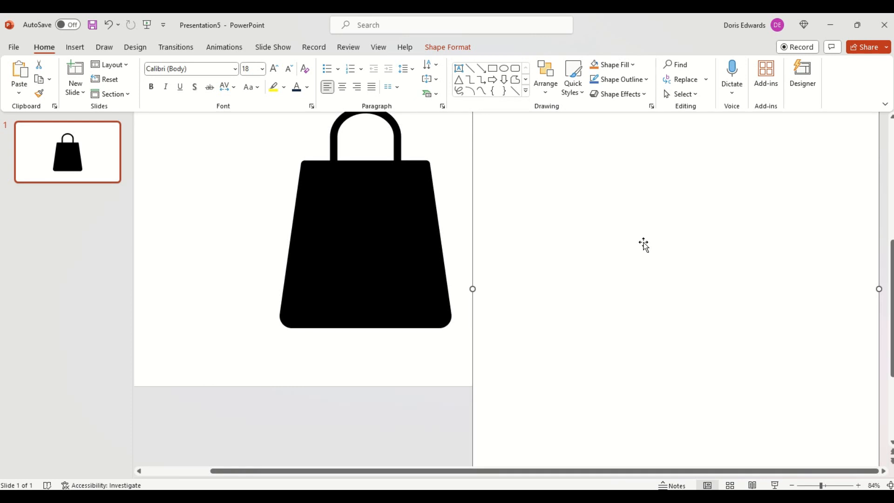
pyautogui.press('Delete')
# Fill the black bag shape with the CaramelDiva1 picture from the Downloads folder.
pyautogui.moveTo(478, 264); pyautogui.dragTo(496, 284)
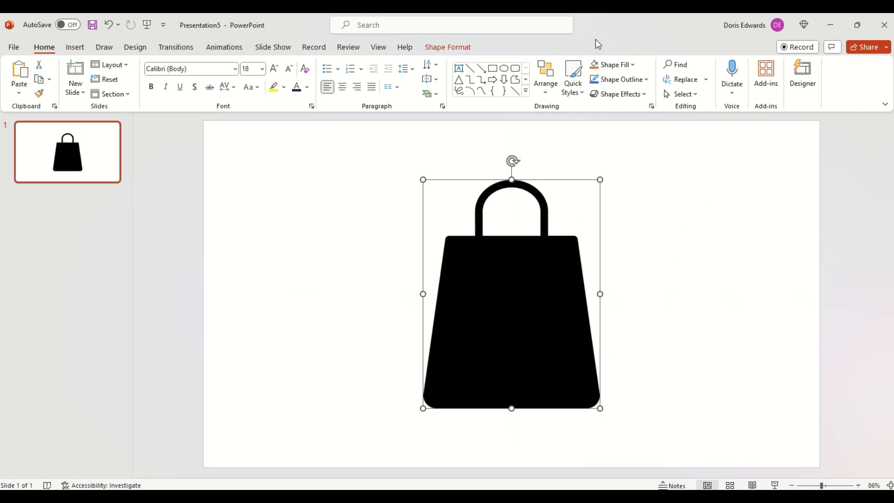
pyautogui.click(632, 66)
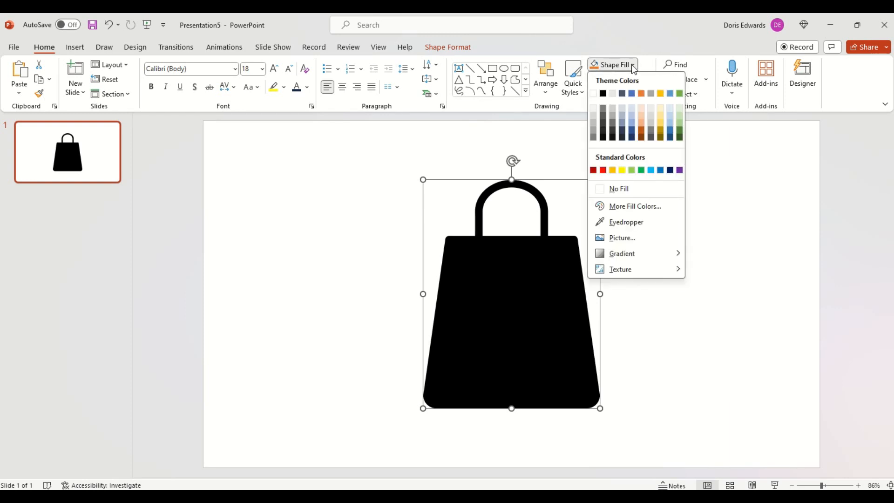
pyautogui.click(634, 239)
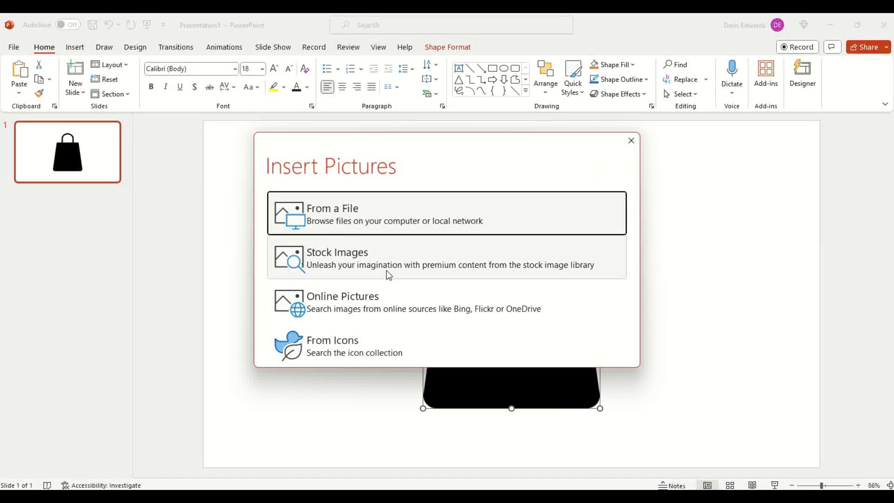
pyautogui.click(433, 222)
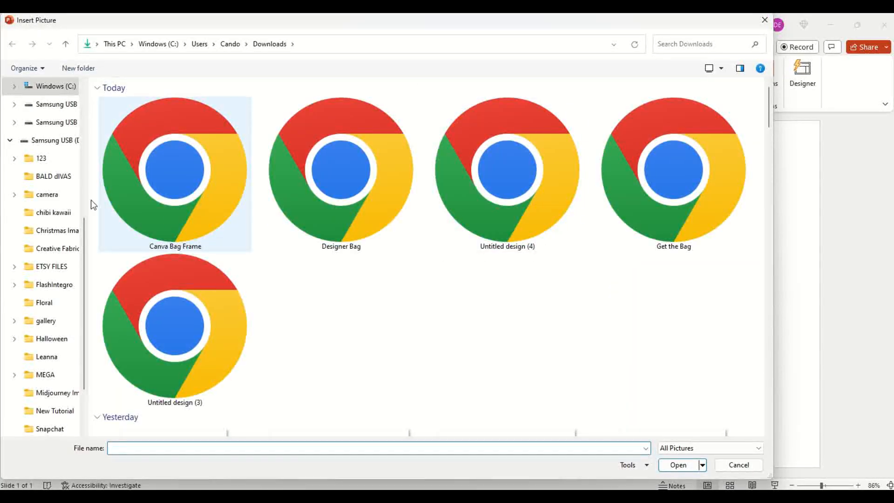
pyautogui.scroll(-15, 401, 259)
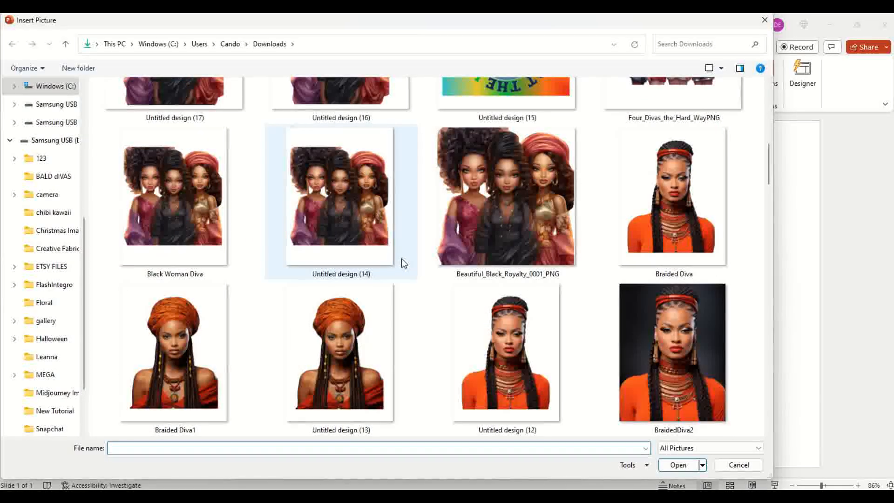
pyautogui.scroll(-10, 403, 258)
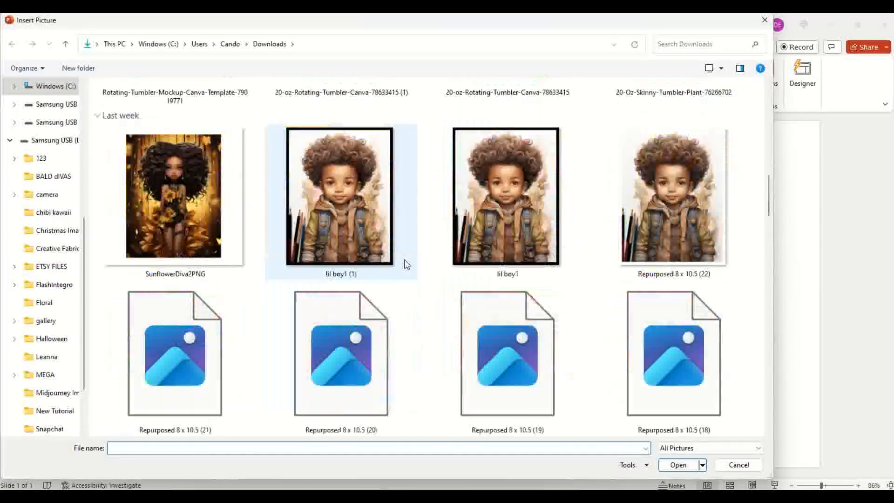
pyautogui.scroll(-5, 404, 259)
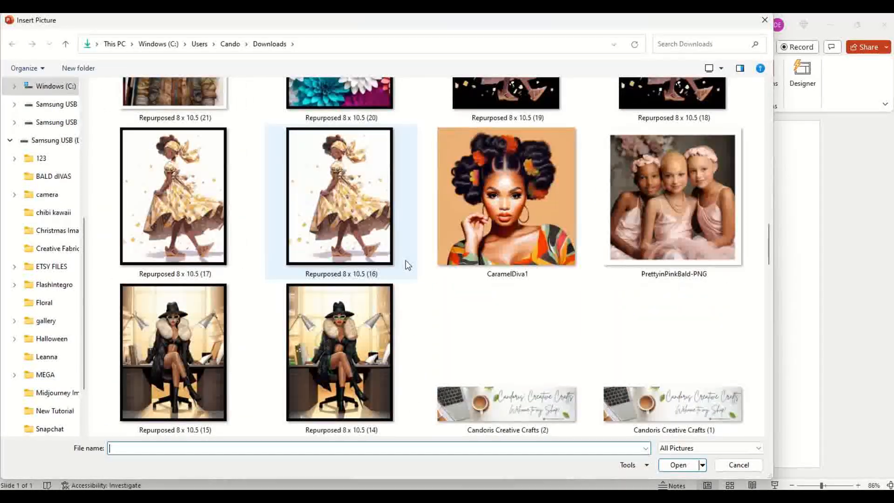
pyautogui.click(565, 204)
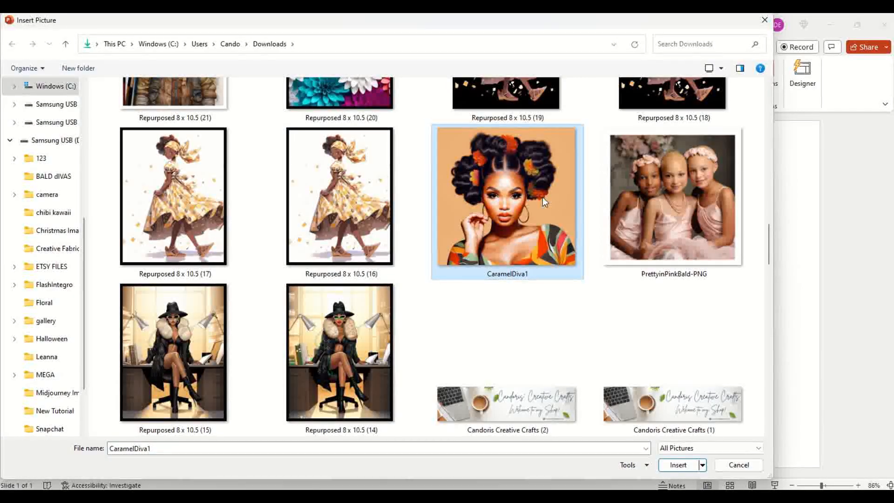
pyautogui.click(675, 464)
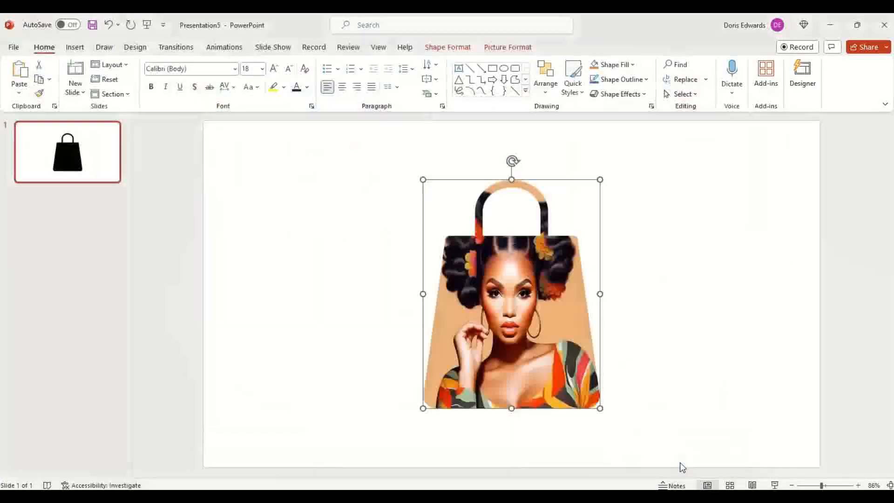
pyautogui.click(668, 217)
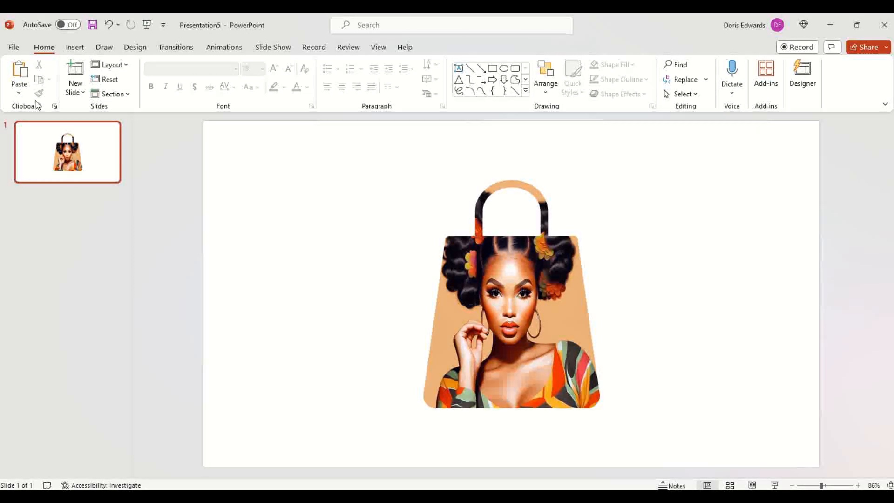
# Export the slide as a PDF named Canva Bag Frame into the Documents folder.
pyautogui.click(13, 47)
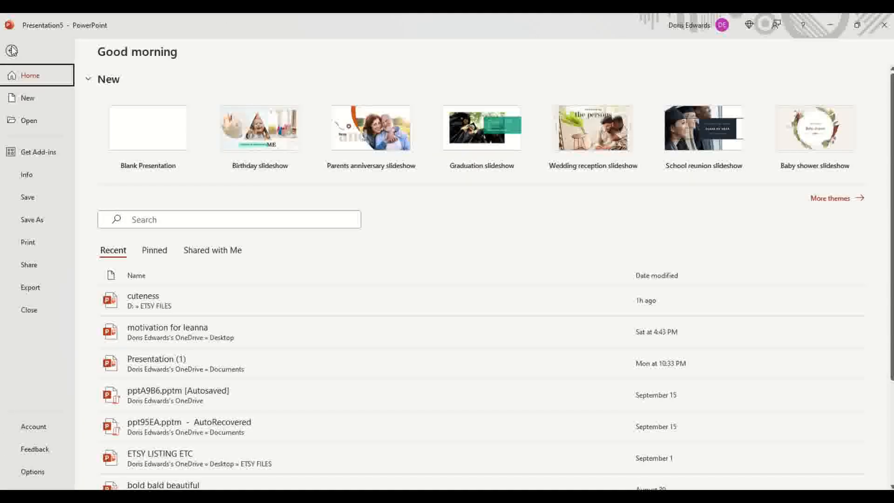
pyautogui.click(39, 293)
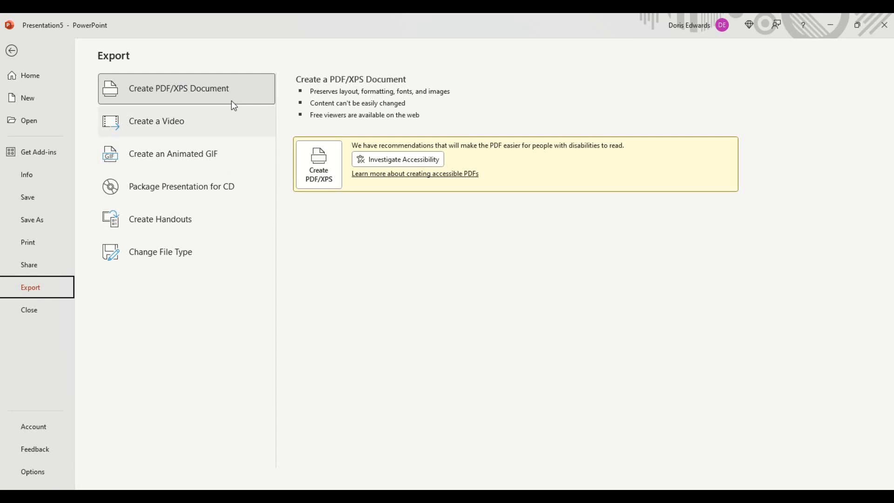
pyautogui.click(183, 91)
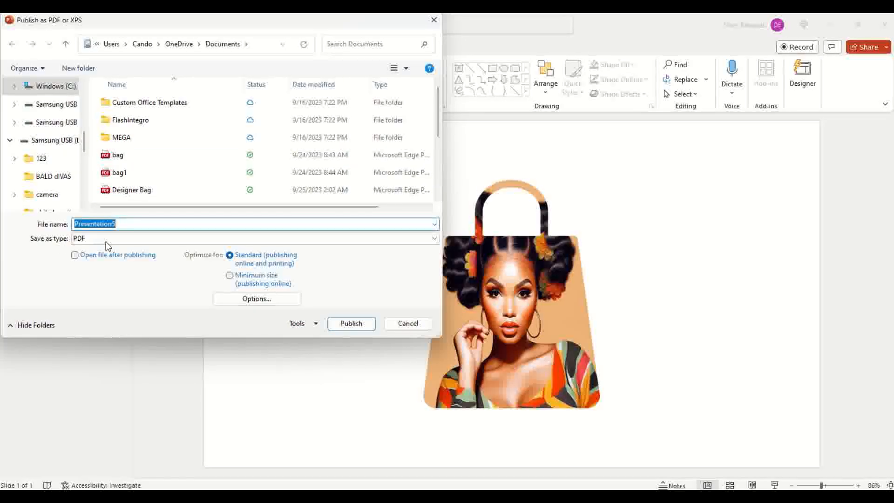
pyautogui.moveTo(151, 223); pyautogui.dragTo(49, 212)
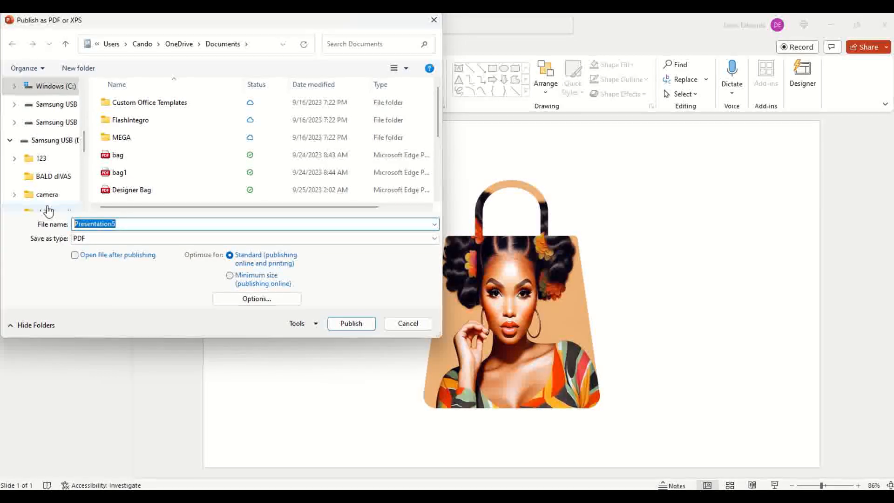
pyautogui.write('C')
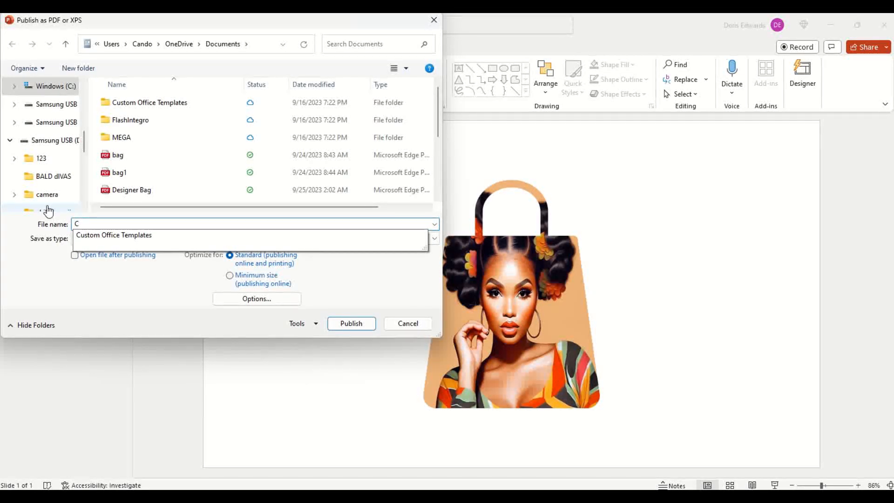
pyautogui.write('an')
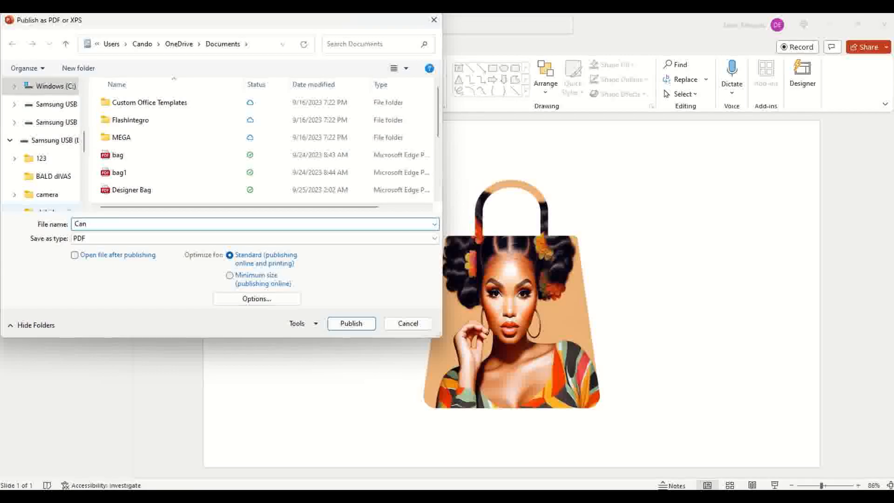
pyautogui.write('Bag Frame')
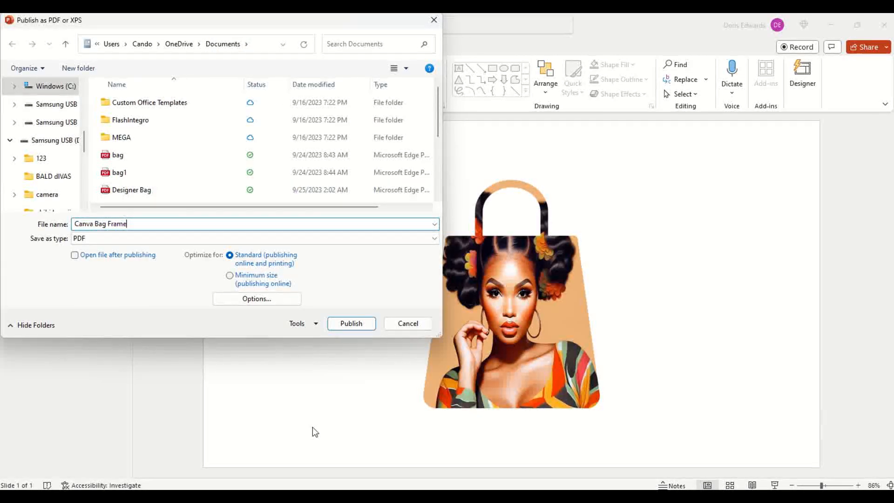
pyautogui.click(346, 325)
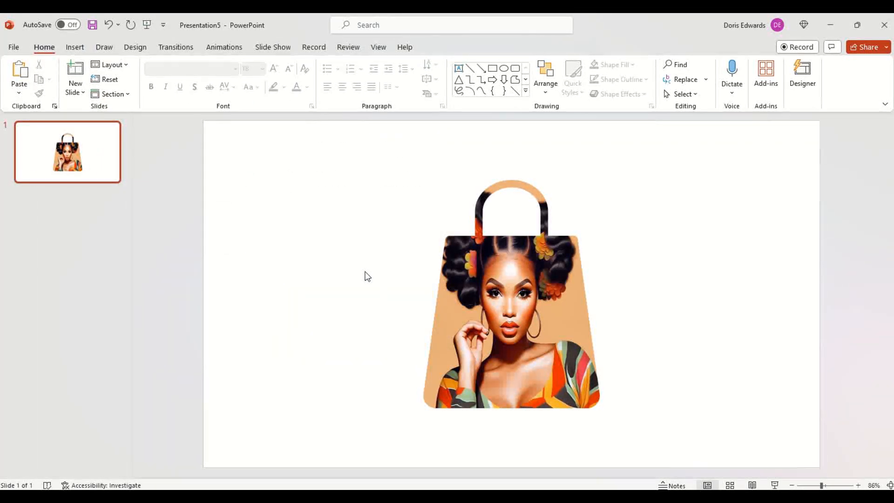
# Switch to the Canva Bag Frame design in Canva, add a blank page and move it ahead of the black bag page.
pyautogui.moveTo(622, 497)
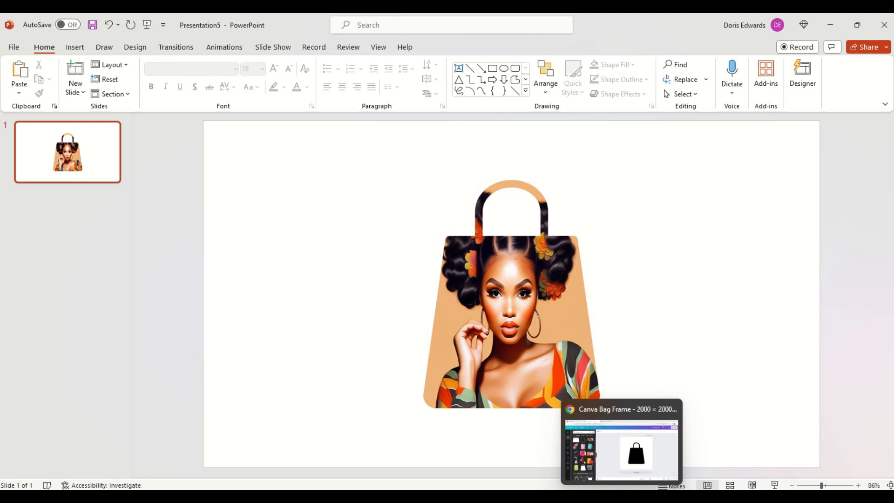
pyautogui.click(626, 448)
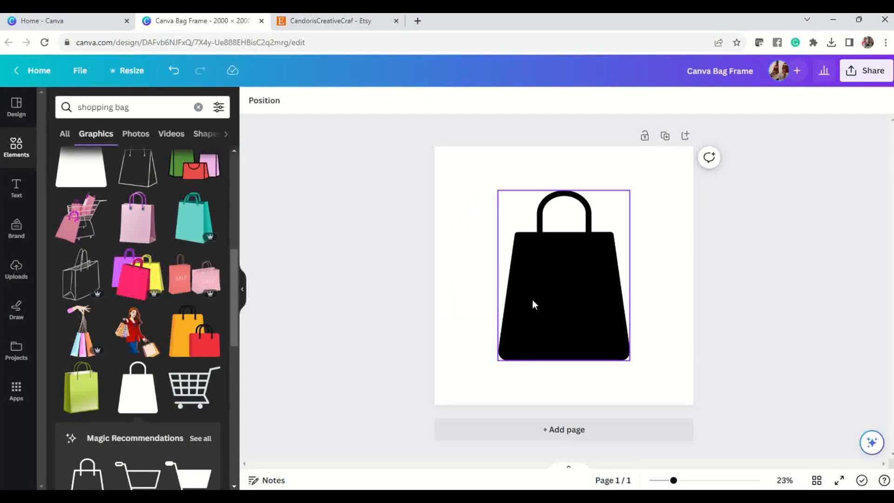
pyautogui.click(576, 434)
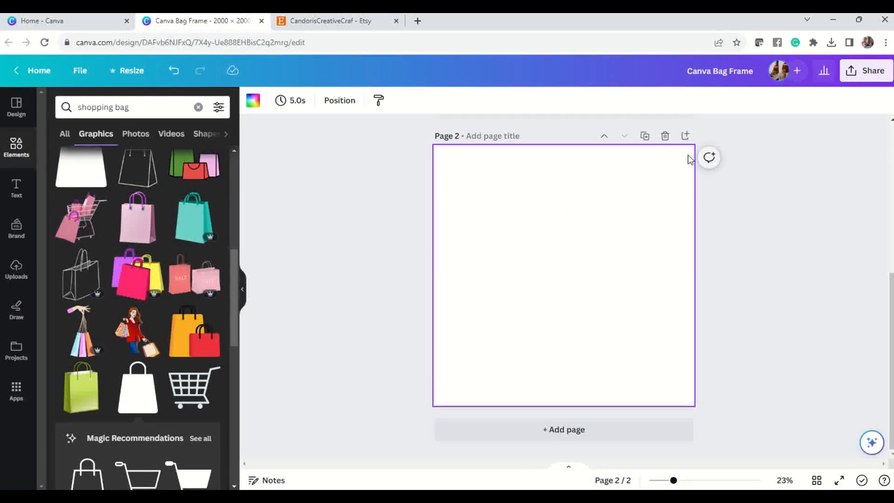
pyautogui.click(604, 136)
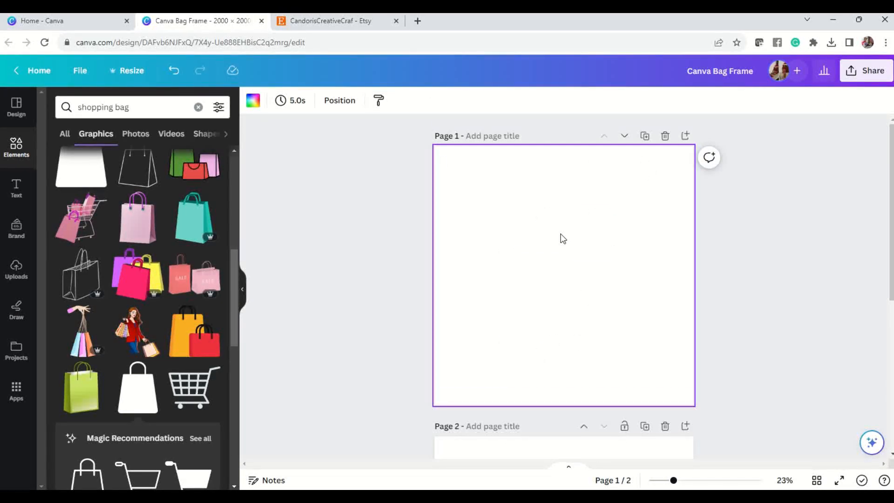
# Import the Canva Bag Frame PDF from the Documents folder into Canva.
pyautogui.click(80, 72)
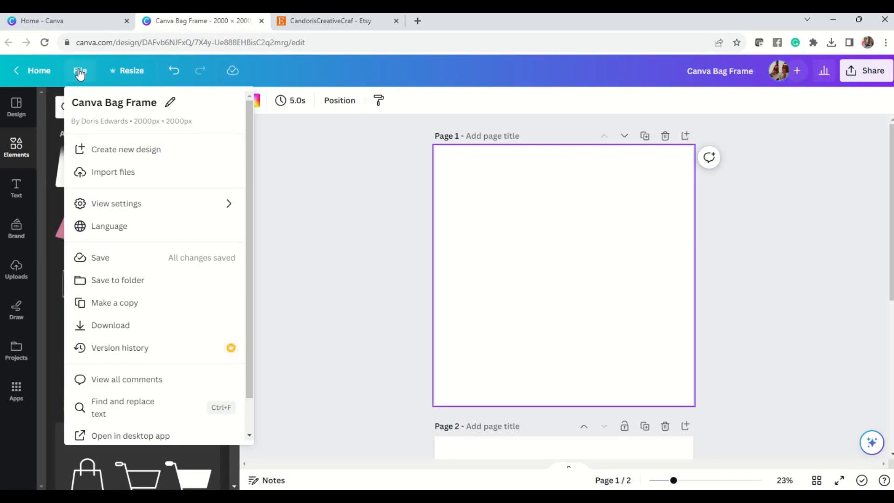
pyautogui.click(132, 173)
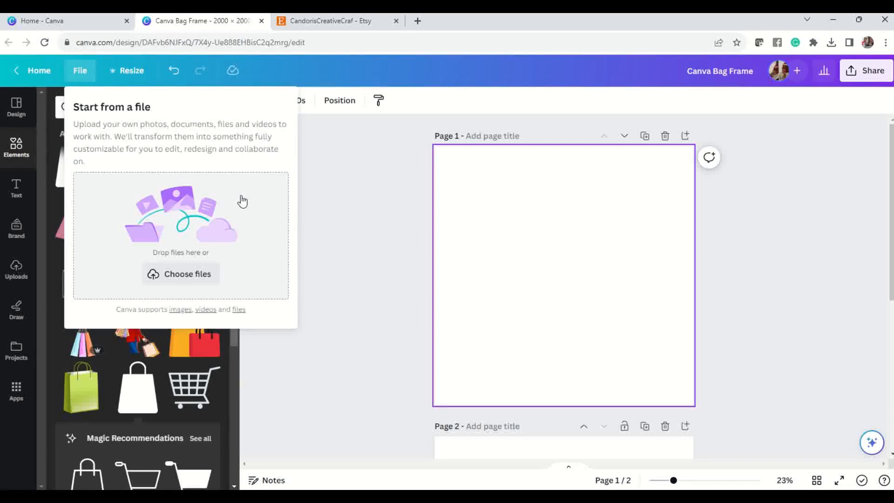
pyautogui.click(208, 278)
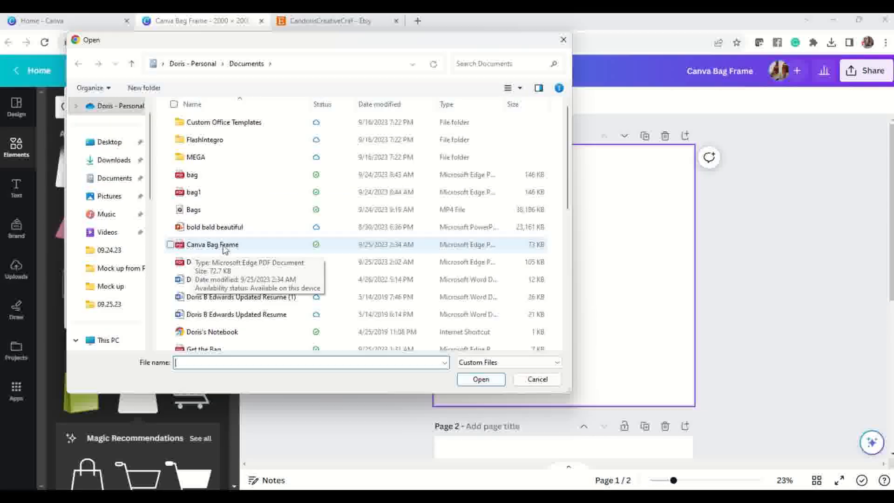
pyautogui.click(204, 246)
pyautogui.click(484, 383)
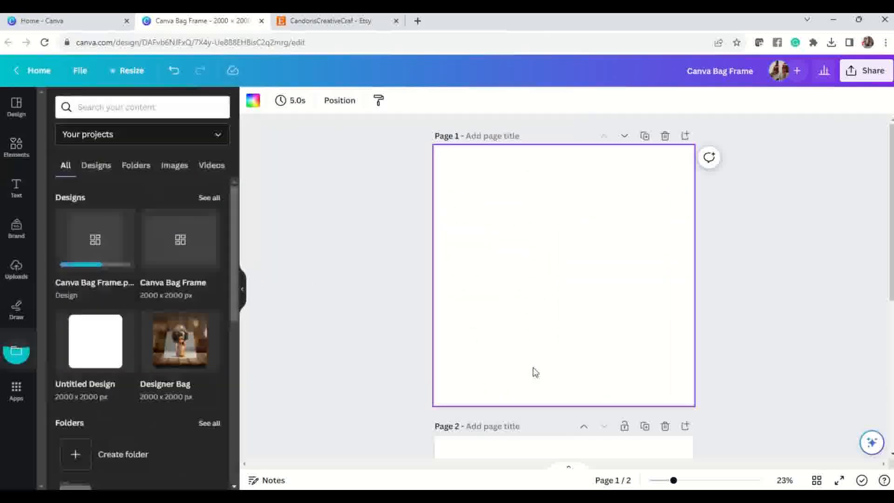
# Place the imported picture-filled bag design on the blank first page.
pyautogui.moveTo(91, 247)
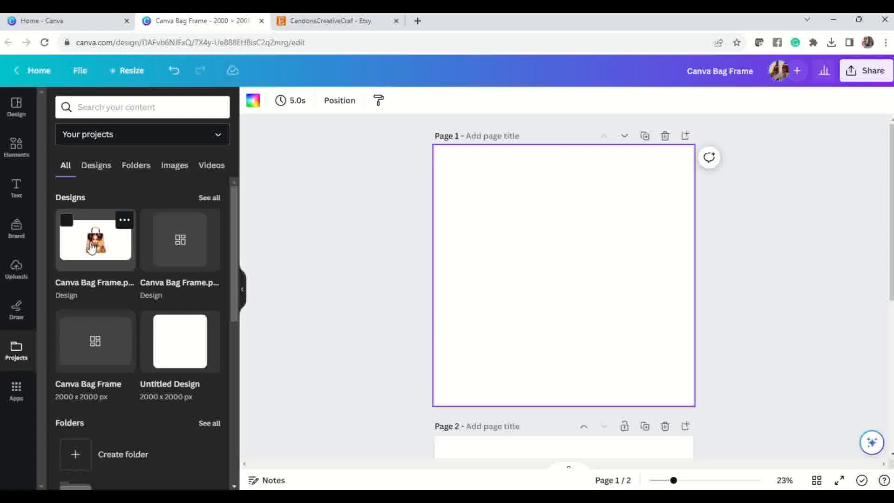
pyautogui.moveTo(91, 248); pyautogui.dragTo(507, 198)
pyautogui.click(574, 280)
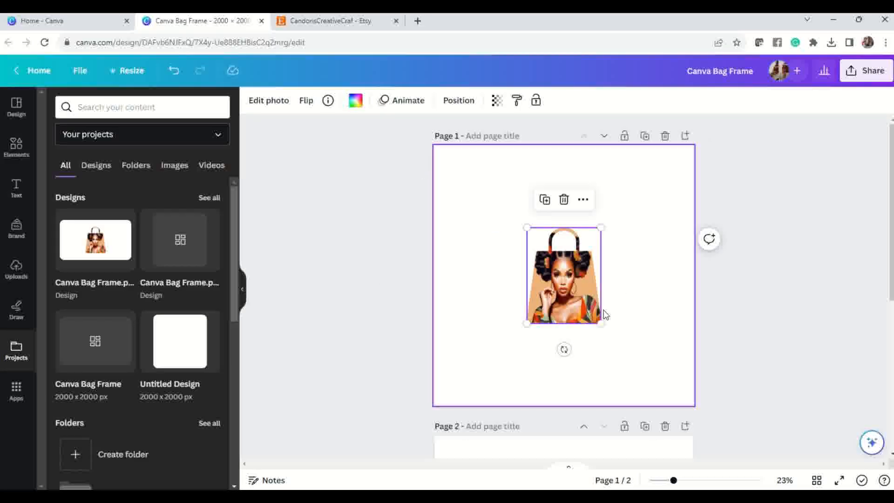
# Enlarge the picture-filled bag and centre it on the first page.
pyautogui.moveTo(600, 323); pyautogui.dragTo(649, 385)
pyautogui.moveTo(607, 343); pyautogui.dragTo(582, 311)
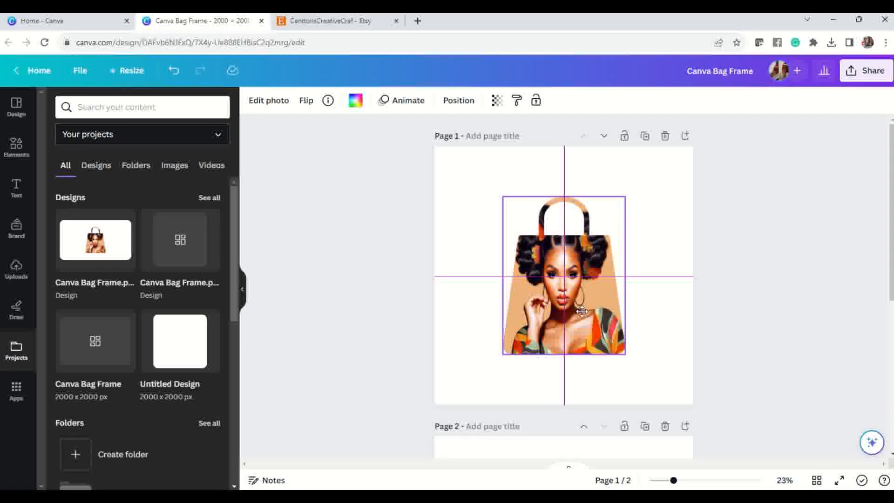
pyautogui.moveTo(582, 311); pyautogui.dragTo(582, 311)
pyautogui.moveTo(502, 354); pyautogui.dragTo(484, 378)
pyautogui.moveTo(579, 347); pyautogui.dragTo(586, 334)
pyautogui.click(446, 264)
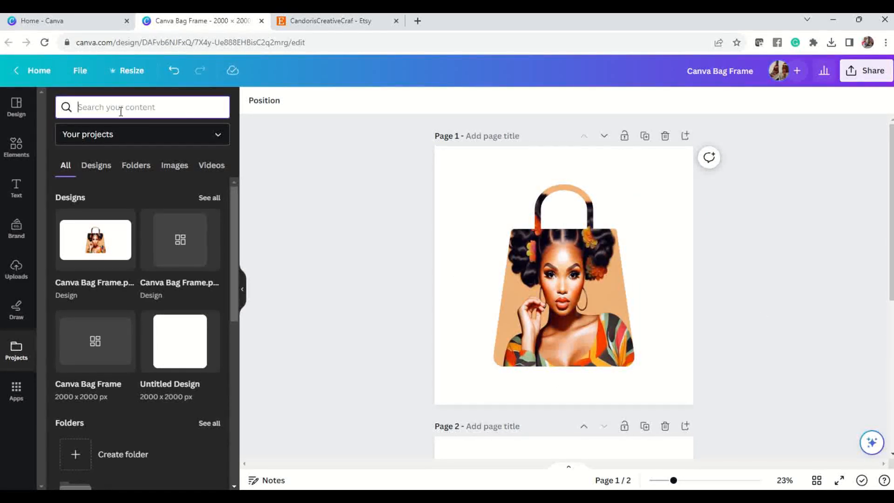
# Search the Canva elements library for "table background".
pyautogui.write('table backgr')
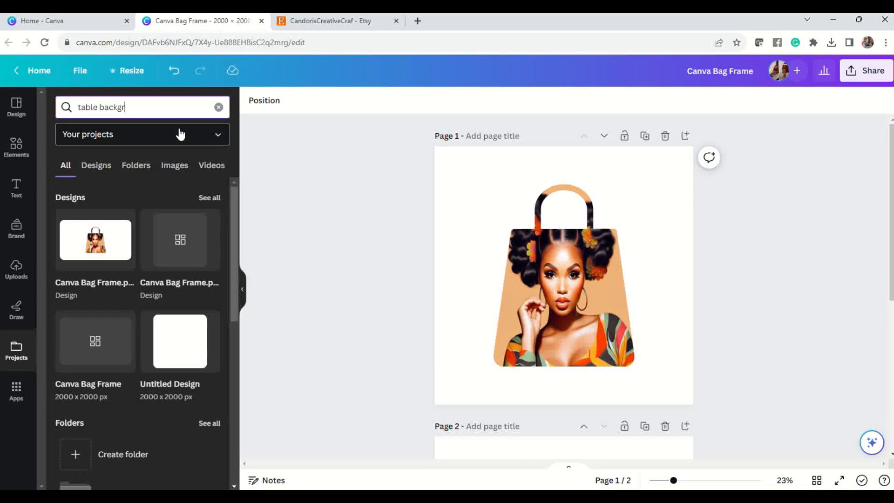
pyautogui.write('ound')
pyautogui.click(14, 148)
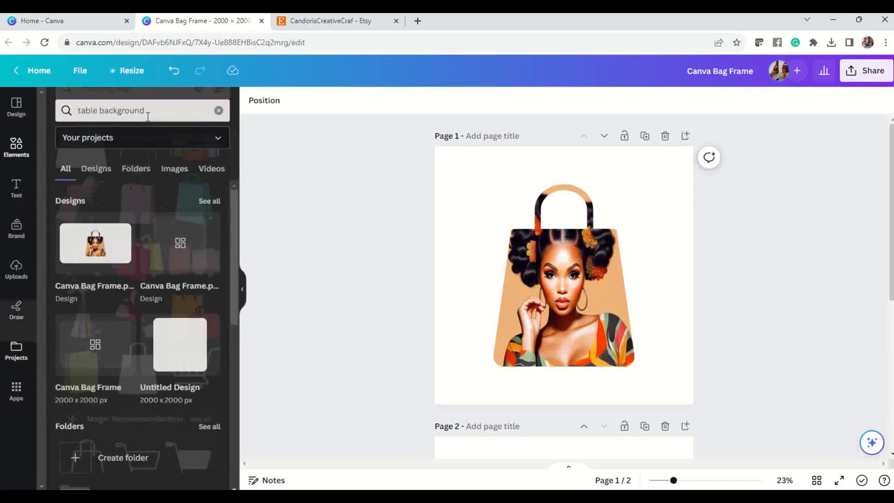
pyautogui.click(124, 105)
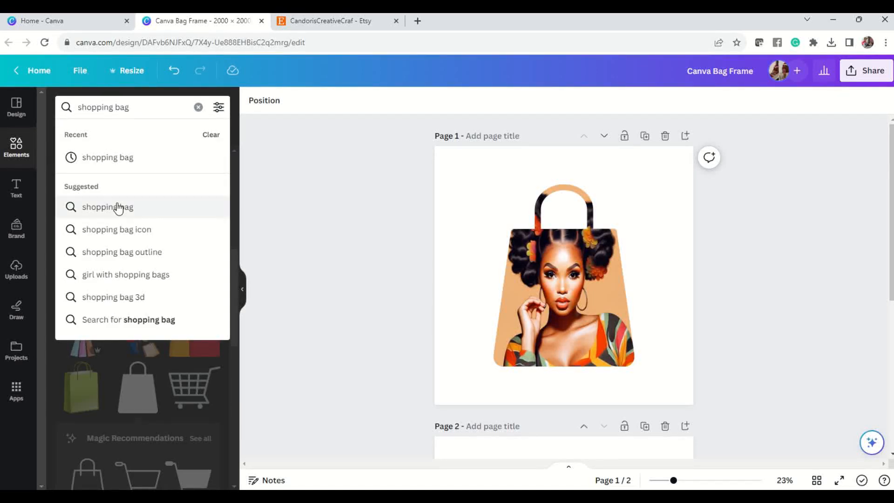
pyautogui.press('Return')
pyautogui.hotkey('ctrl', 'a')
pyautogui.write('t')
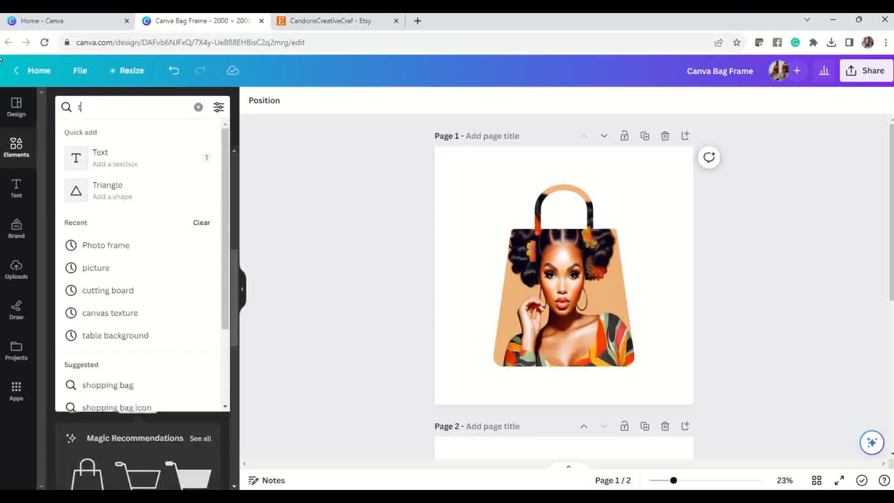
pyautogui.write('able')
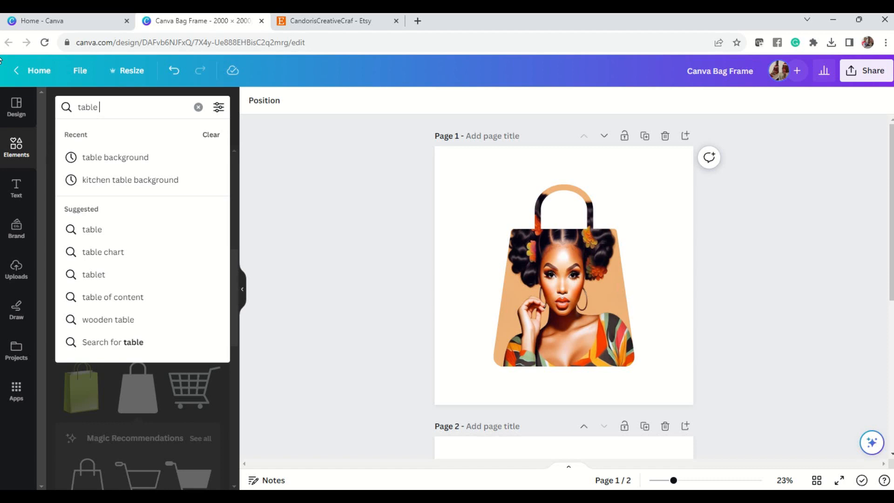
pyautogui.click(136, 157)
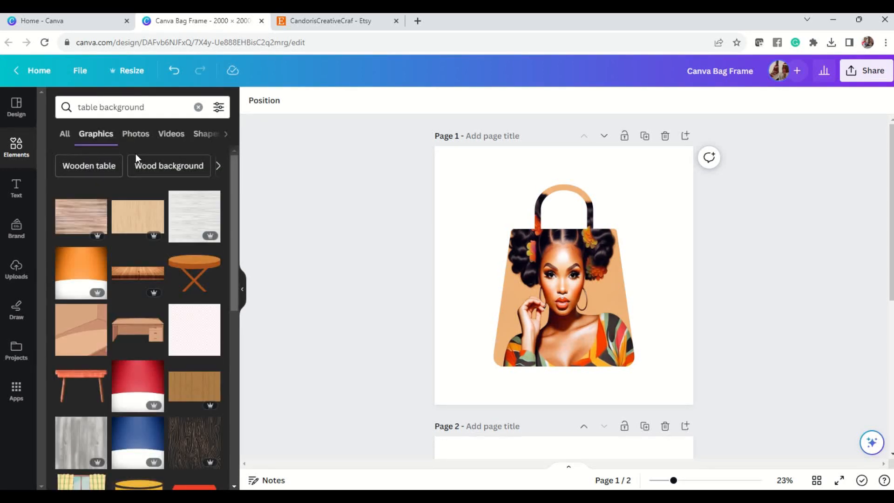
# Insert the photo of a dark wooden table with a blurred bar background and send it behind the bag.
pyautogui.scroll(-4, 149, 296)
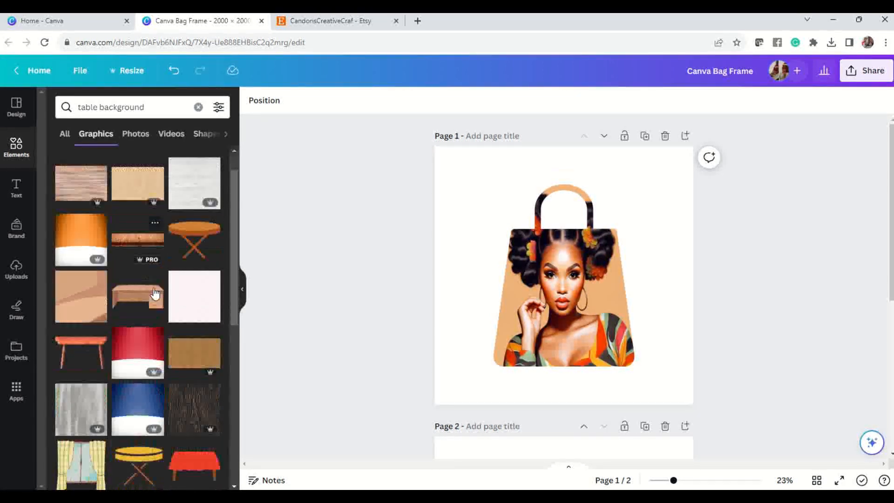
pyautogui.scroll(4, 151, 288)
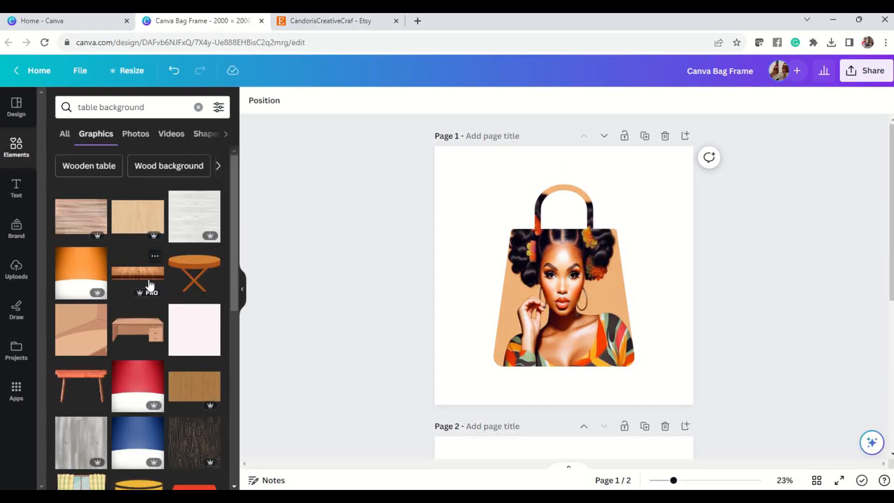
pyautogui.click(65, 136)
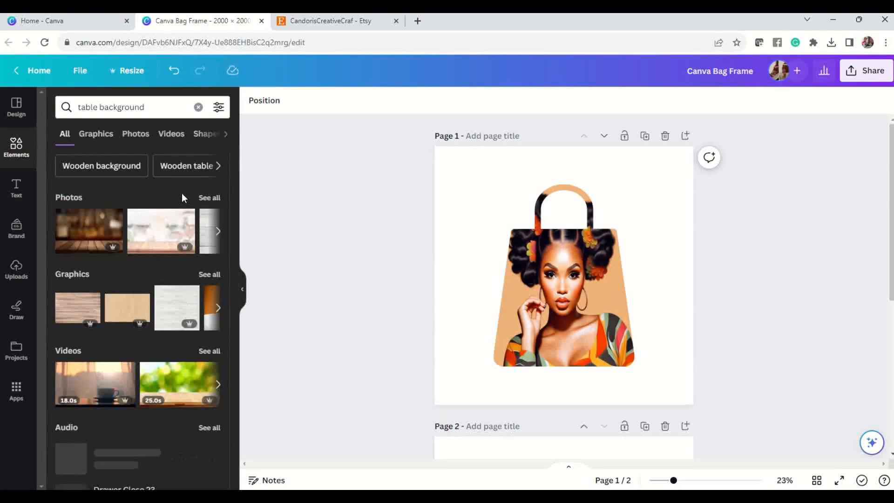
pyautogui.click(78, 224)
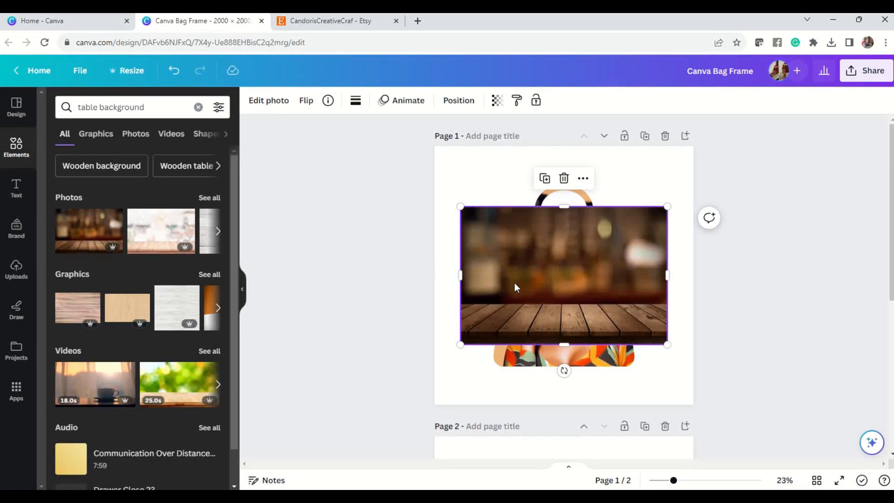
pyautogui.rightClick(567, 281)
pyautogui.moveTo(631, 305)
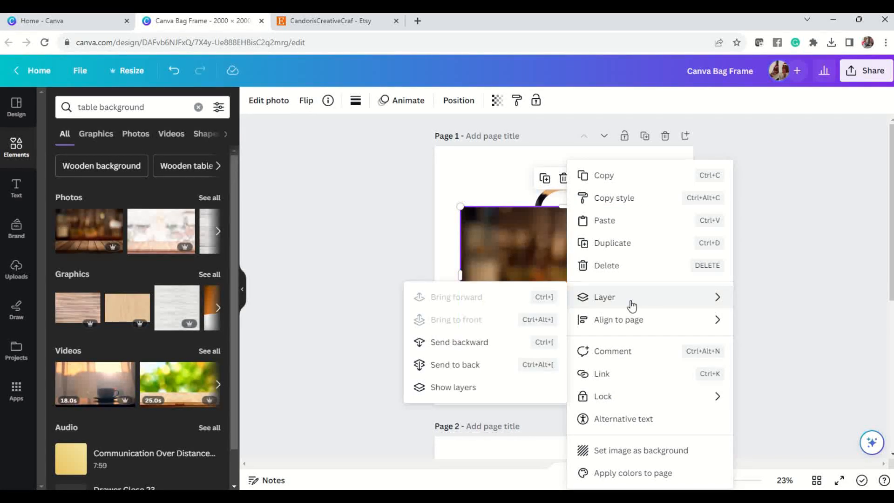
pyautogui.click(511, 344)
pyautogui.click(466, 366)
# Enlarge the table photo from the page's upper-left corner to cover the page and crop its right overhang to the page edge.
pyautogui.moveTo(484, 249); pyautogui.dragTo(452, 189)
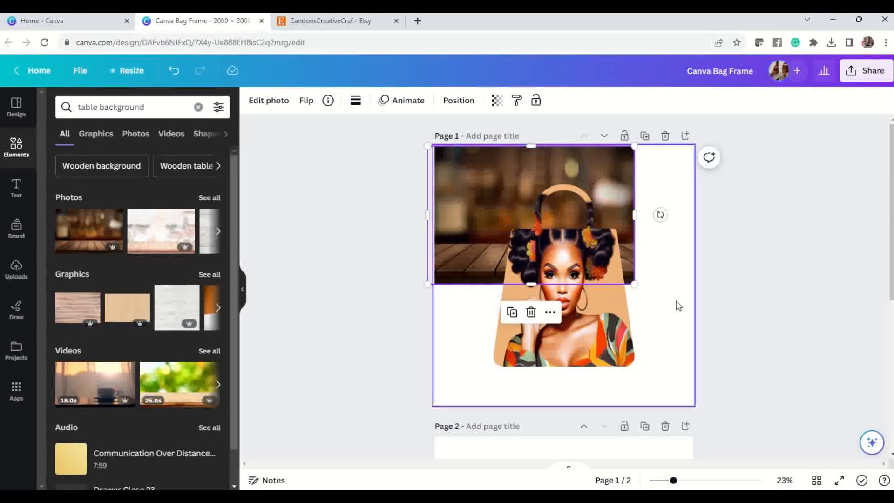
pyautogui.moveTo(634, 284); pyautogui.dragTo(812, 403)
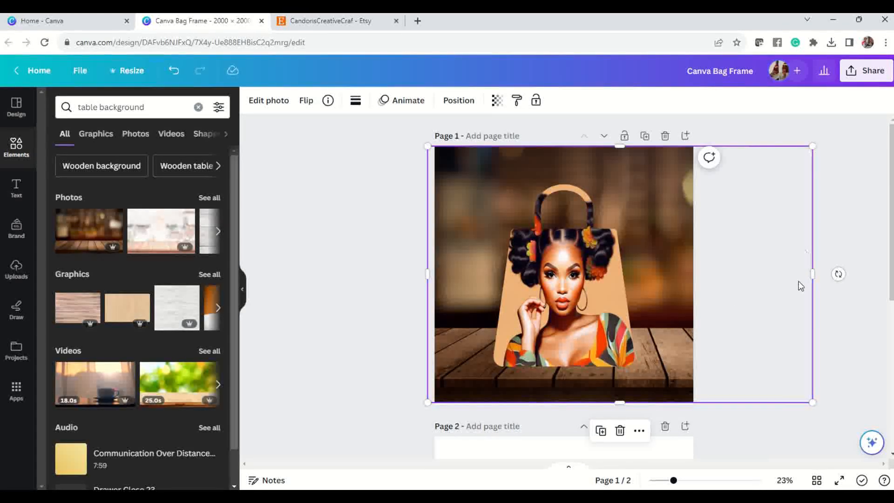
pyautogui.moveTo(811, 273); pyautogui.dragTo(695, 277)
pyautogui.click(711, 276)
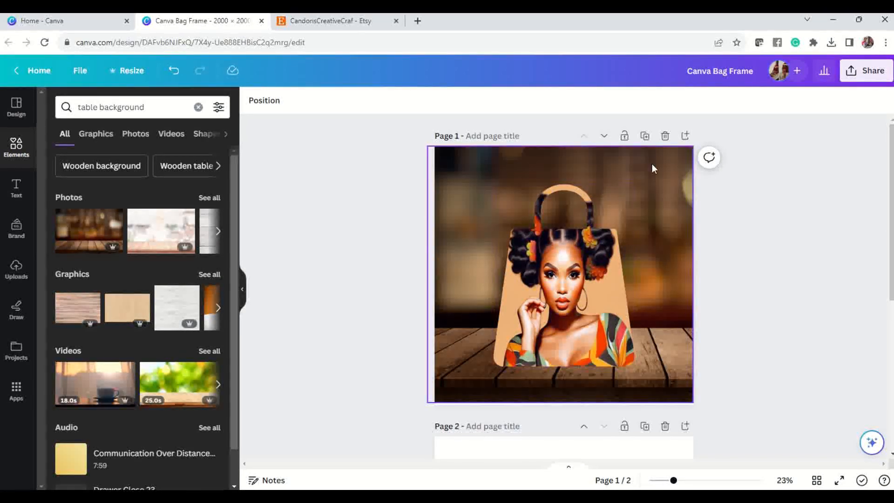
# Duplicate the finished bag mockup page nine times.
pyautogui.click(645, 136)
pyautogui.click(645, 136)
pyautogui.click(644, 136)
pyautogui.click(644, 136)
pyautogui.click(645, 136)
pyautogui.click(645, 137)
pyautogui.click(644, 136)
pyautogui.click(645, 137)
pyautogui.click(645, 136)
pyautogui.scroll(5, 604, 318)
pyautogui.scroll(20, 595, 315)
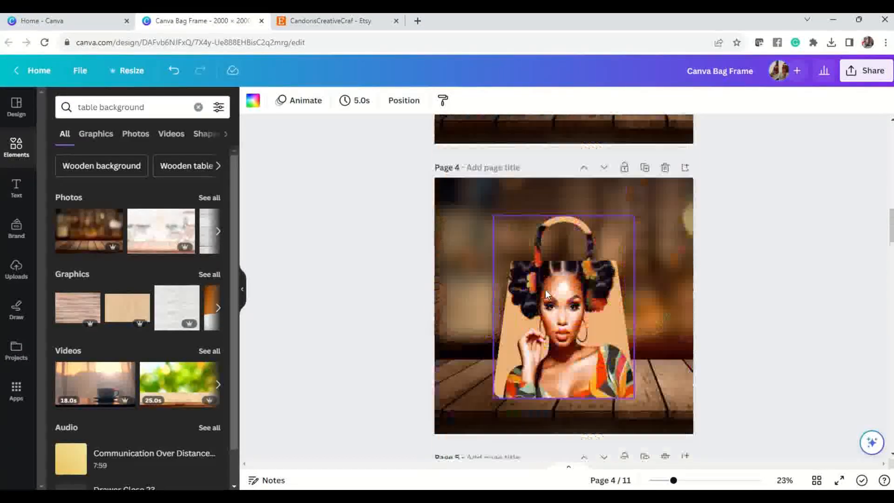
# Fill the bag frame on page 1 with the uploaded image of the curly-haired girl in a brown cap and jacket.
pyautogui.scroll(12, 545, 290)
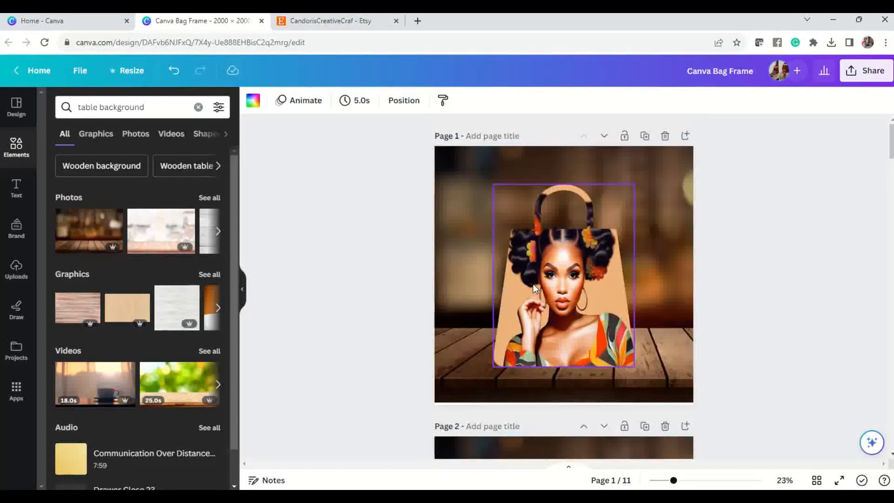
pyautogui.click(470, 284)
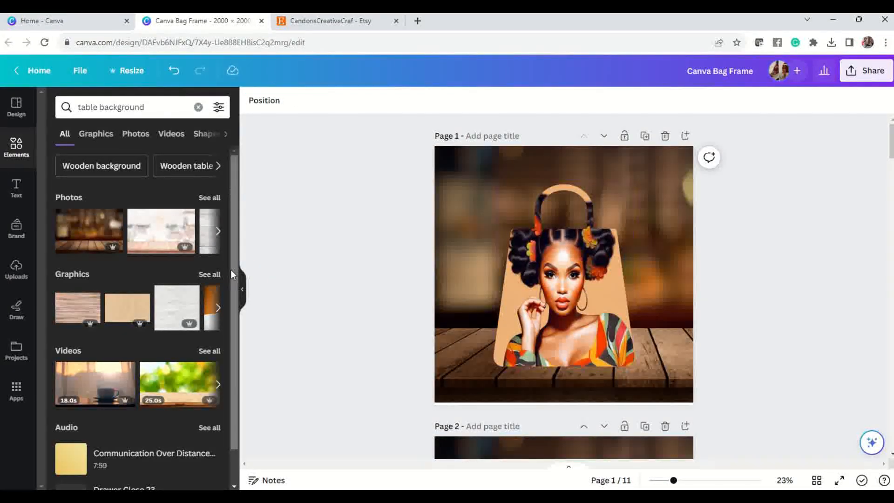
pyautogui.click(16, 267)
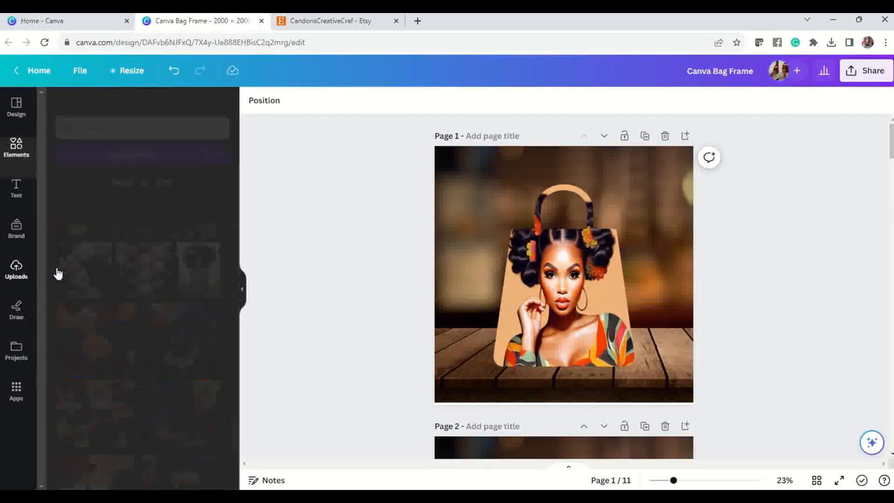
pyautogui.scroll(3, 175, 288)
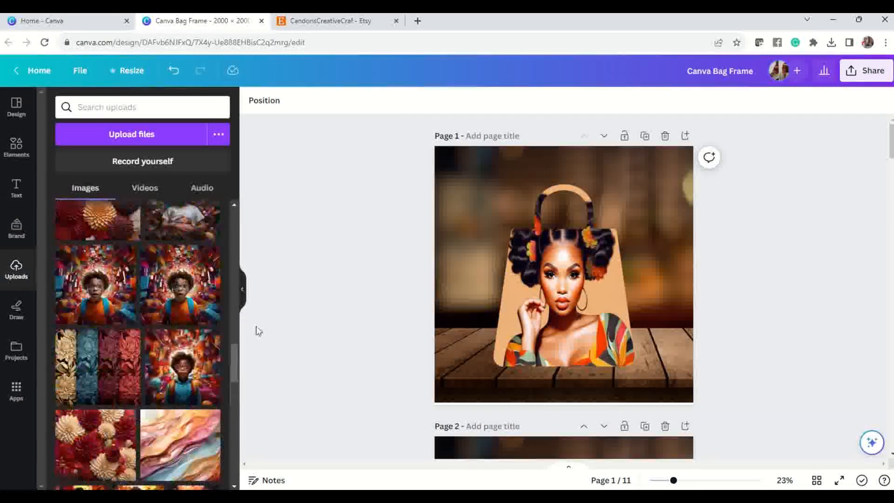
pyautogui.scroll(10, 228, 373)
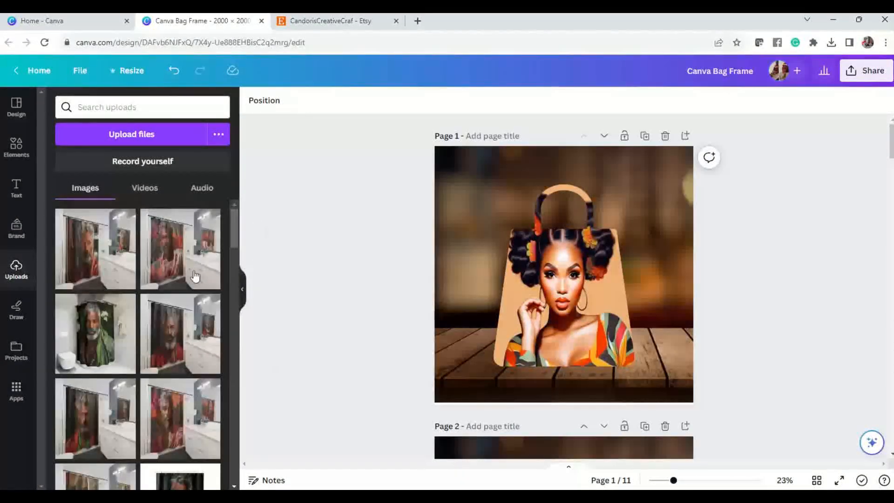
pyautogui.scroll(-15, 186, 293)
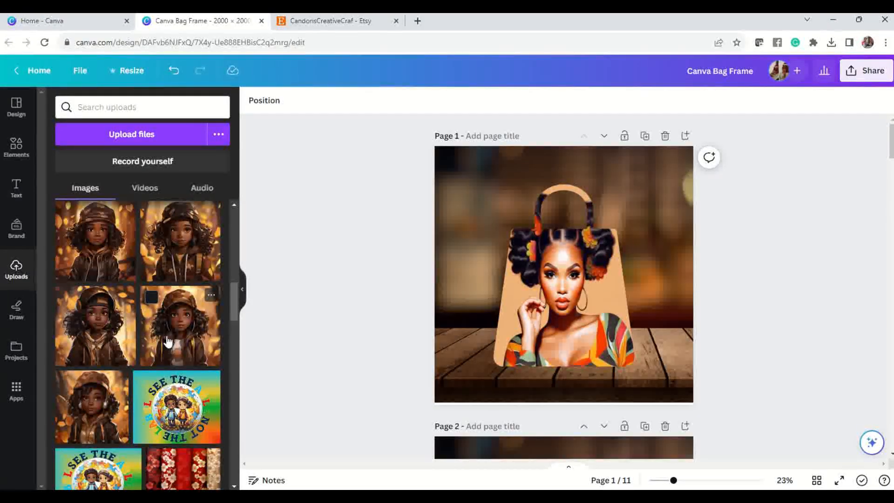
pyautogui.moveTo(168, 342); pyautogui.dragTo(507, 280)
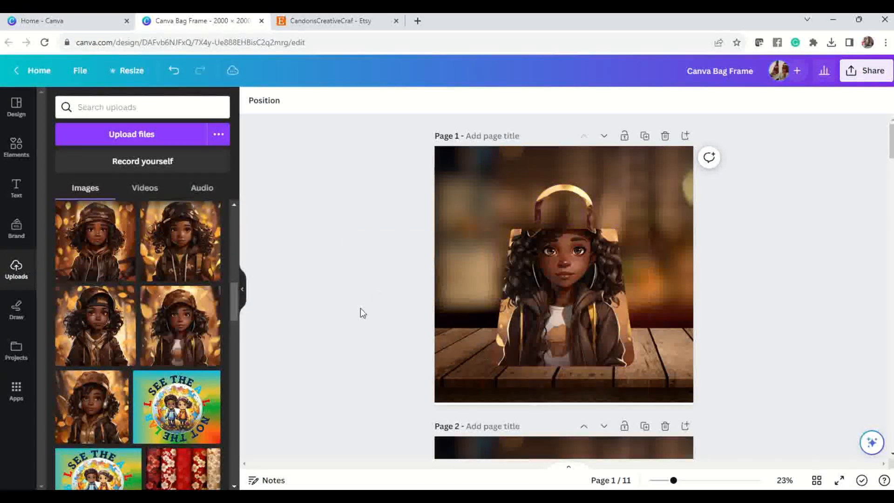
# Fill the bag frame on page 2 with the uploaded dahlia pattern in red, cream and orange.
pyautogui.scroll(-5, 638, 289)
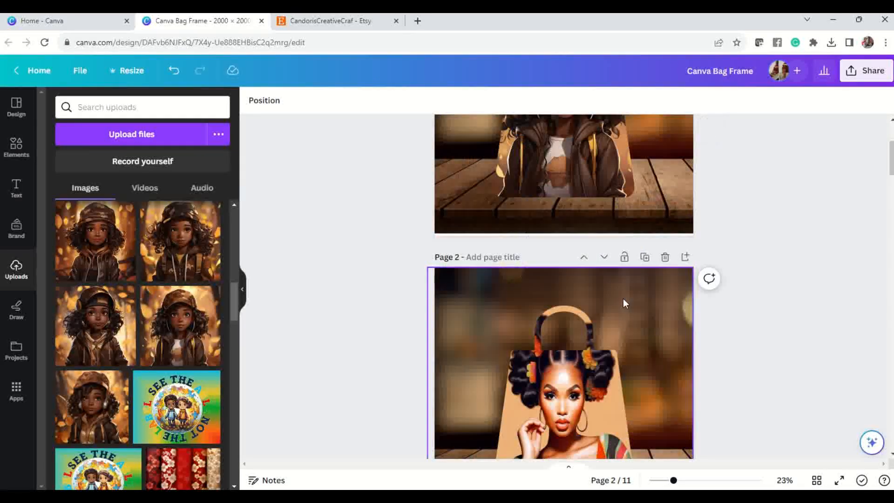
pyautogui.scroll(-3, 181, 395)
pyautogui.moveTo(183, 368); pyautogui.dragTo(534, 294)
pyautogui.scroll(-3, 55, 379)
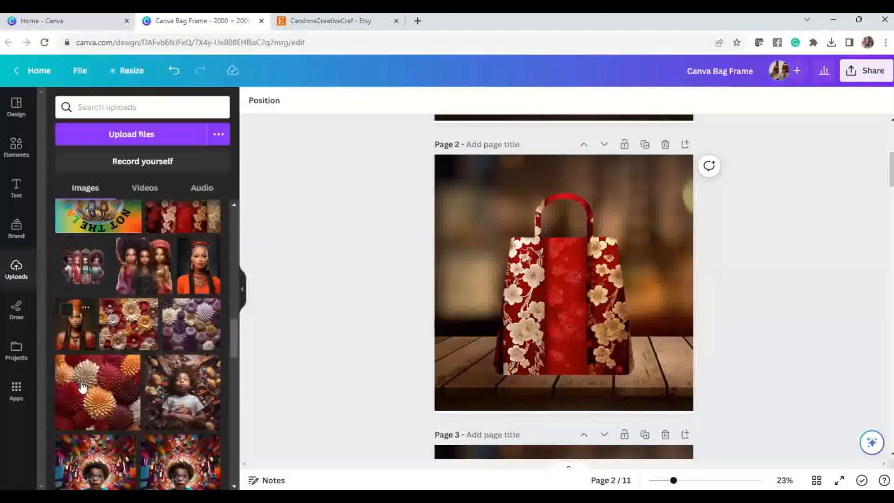
pyautogui.moveTo(128, 323); pyautogui.dragTo(540, 267)
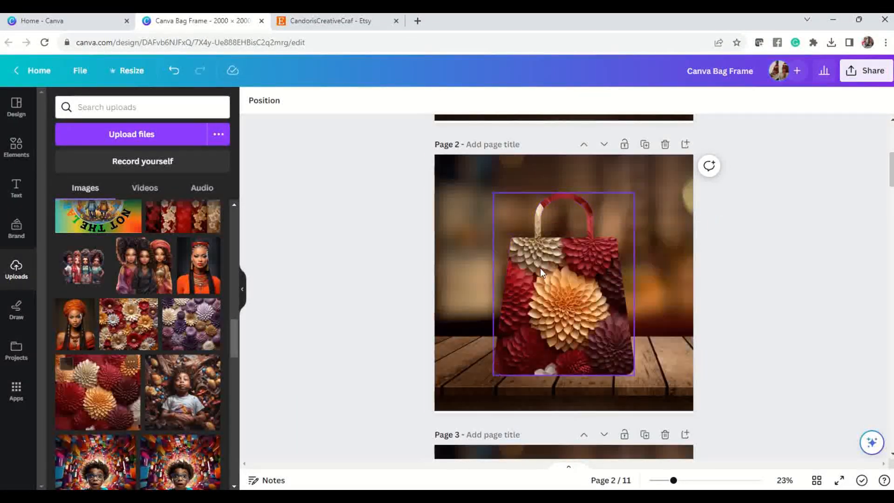
# Fill the bag frame on page 3 with the uploaded portrait of the woman with multicoloured curly hair.
pyautogui.scroll(-3, 139, 326)
pyautogui.scroll(-5, 529, 308)
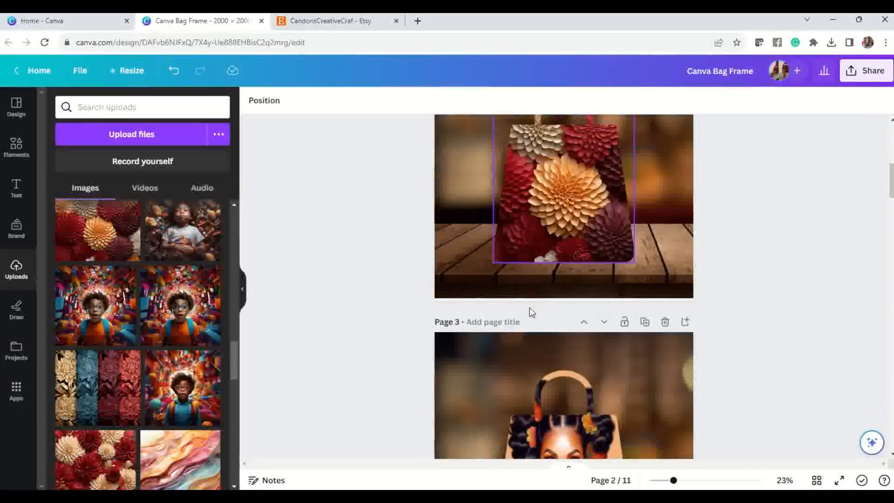
pyautogui.scroll(-3, 191, 325)
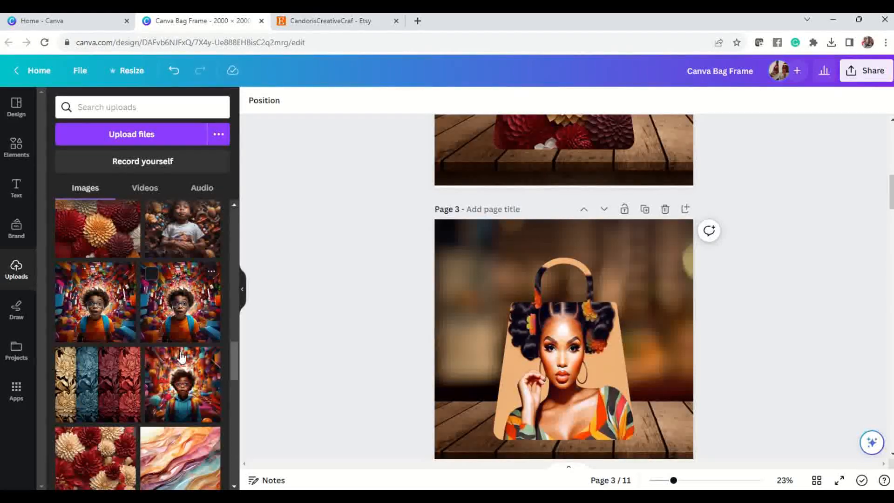
pyautogui.moveTo(99, 364); pyautogui.dragTo(526, 335)
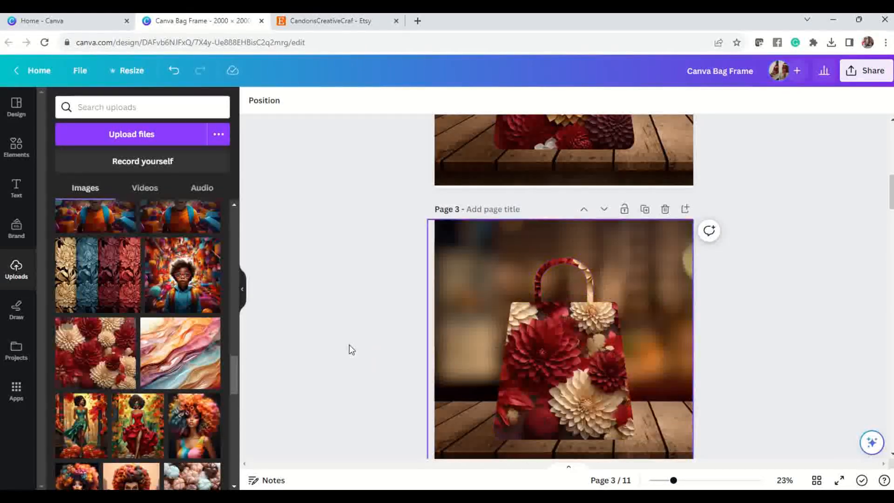
pyautogui.scroll(-4, 120, 358)
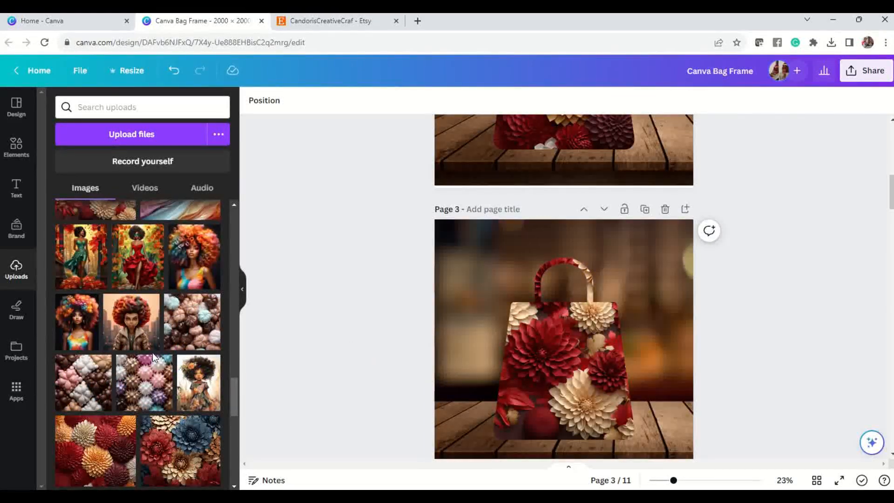
pyautogui.moveTo(186, 242); pyautogui.dragTo(579, 307)
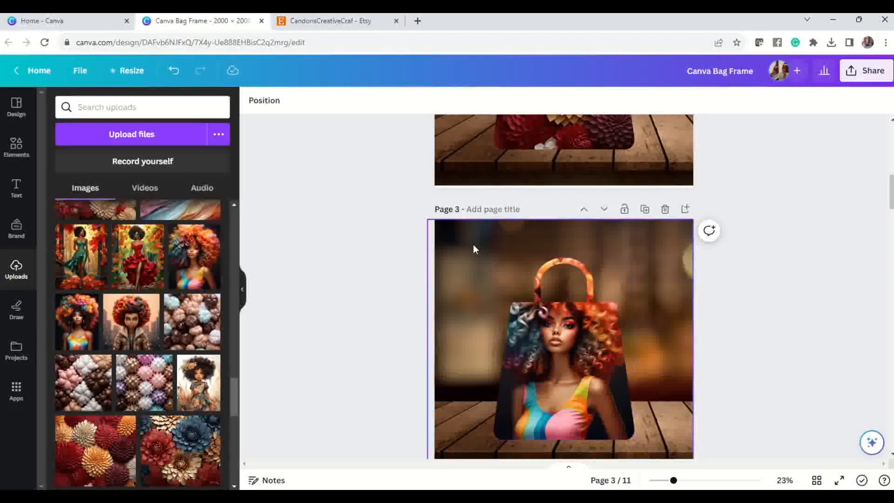
# Fill page 4's bag with the woman in a paint-splashed top and page 5's bag with the red, blue and cream dahlia pattern.
pyautogui.scroll(-5, 584, 314)
pyautogui.scroll(-1, 584, 322)
pyautogui.moveTo(78, 321); pyautogui.dragTo(517, 322)
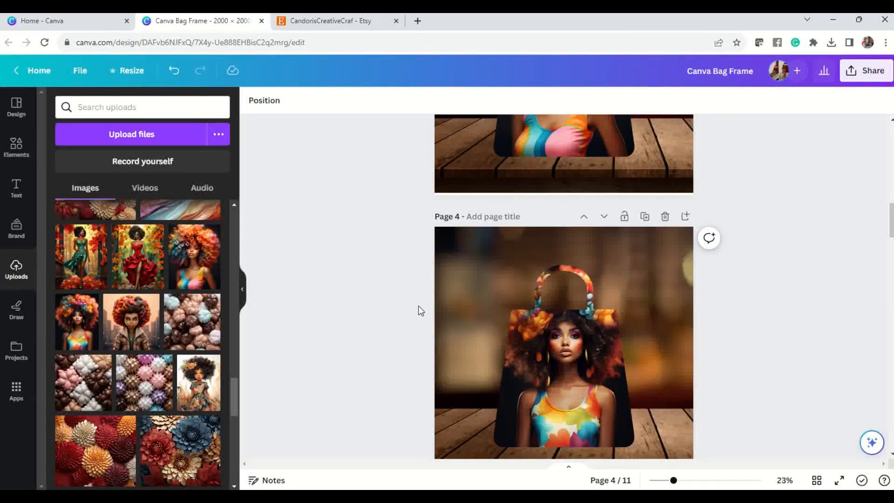
pyautogui.scroll(-5, 419, 309)
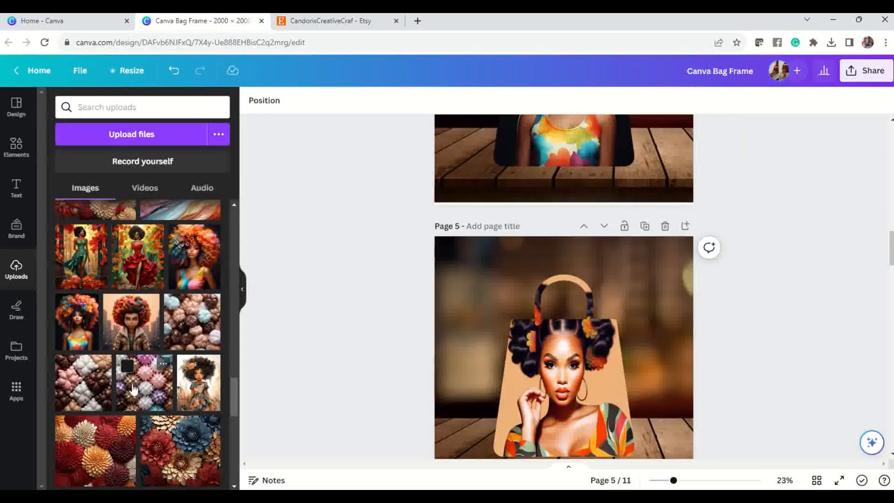
pyautogui.moveTo(150, 425); pyautogui.dragTo(571, 311)
# Try the pastel spiky pattern in page 6's bag frame, then replace it with the red, cream and orange dahlia image.
pyautogui.scroll(-5, 573, 312)
pyautogui.scroll(-2, 574, 313)
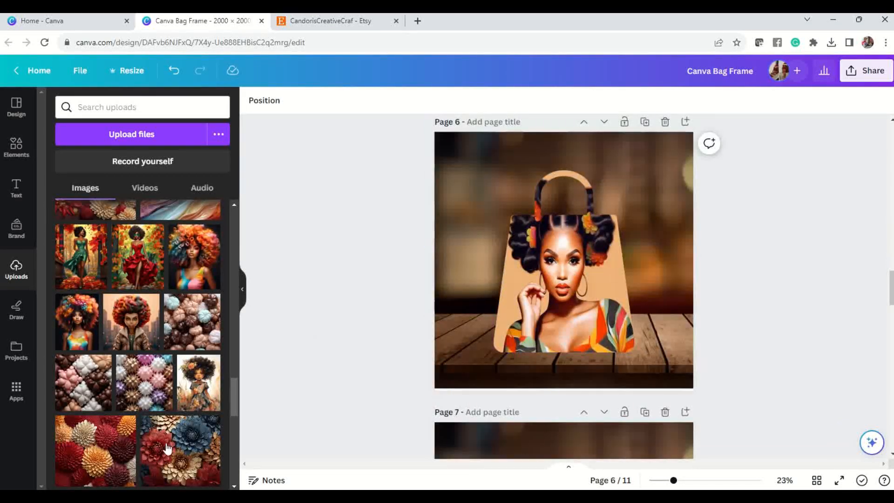
pyautogui.moveTo(139, 384); pyautogui.dragTo(536, 289)
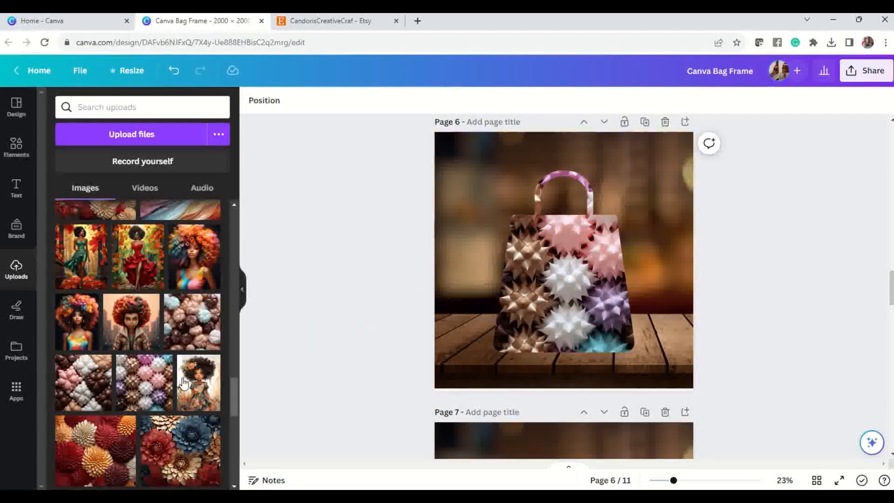
pyautogui.moveTo(127, 430); pyautogui.dragTo(517, 309)
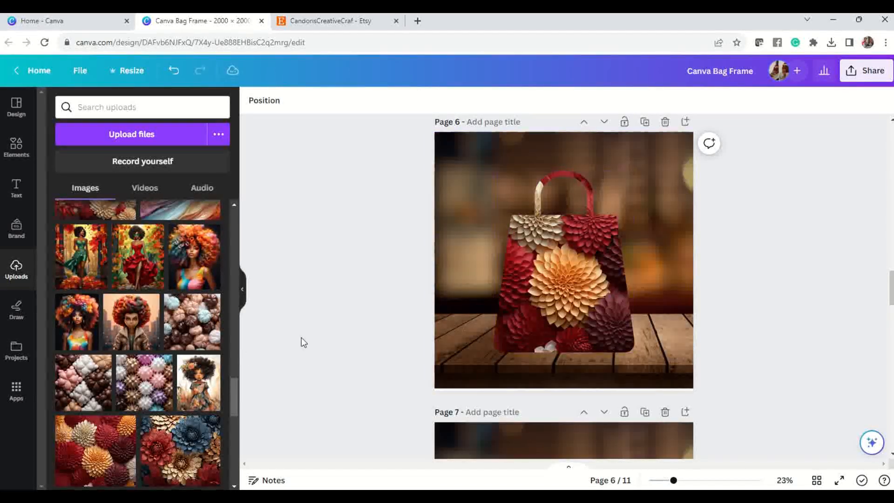
# Fill the bag frame on page 7 with the uploaded large cream dahlia image with red and teal petals.
pyautogui.scroll(5, 534, 336)
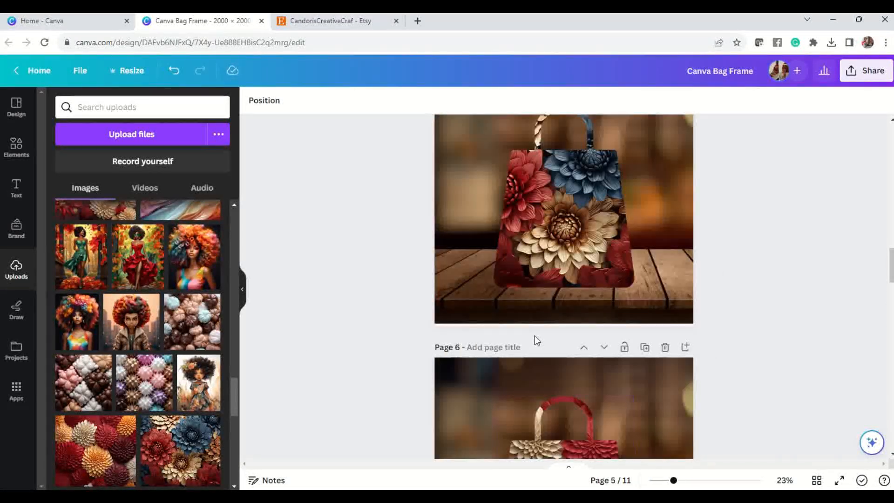
pyautogui.scroll(-10, 558, 219)
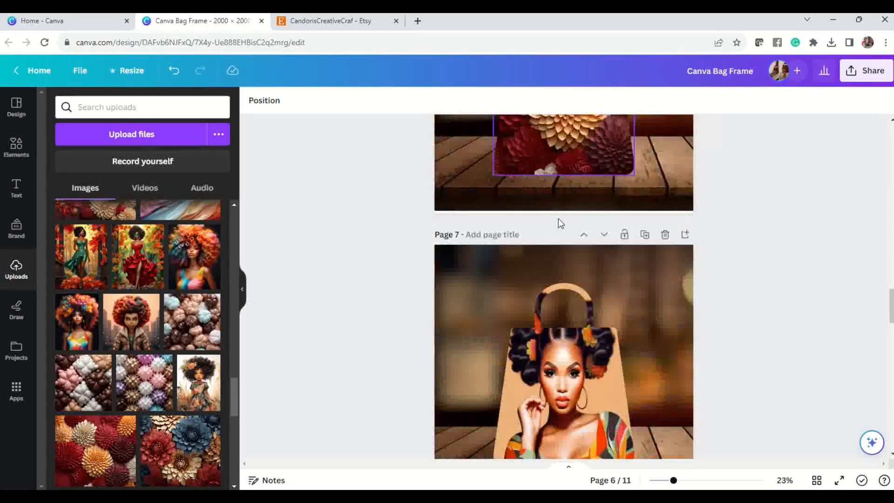
pyautogui.scroll(-5, 147, 364)
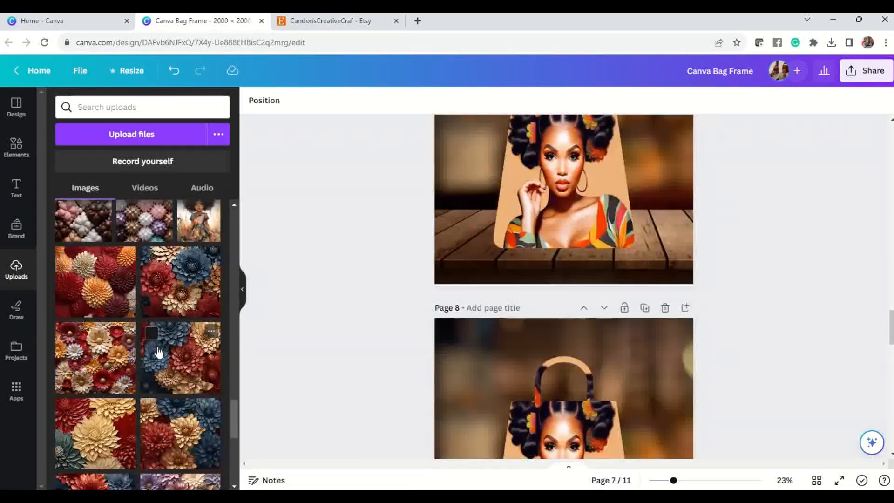
pyautogui.moveTo(112, 397); pyautogui.dragTo(584, 188)
pyautogui.scroll(3, 601, 285)
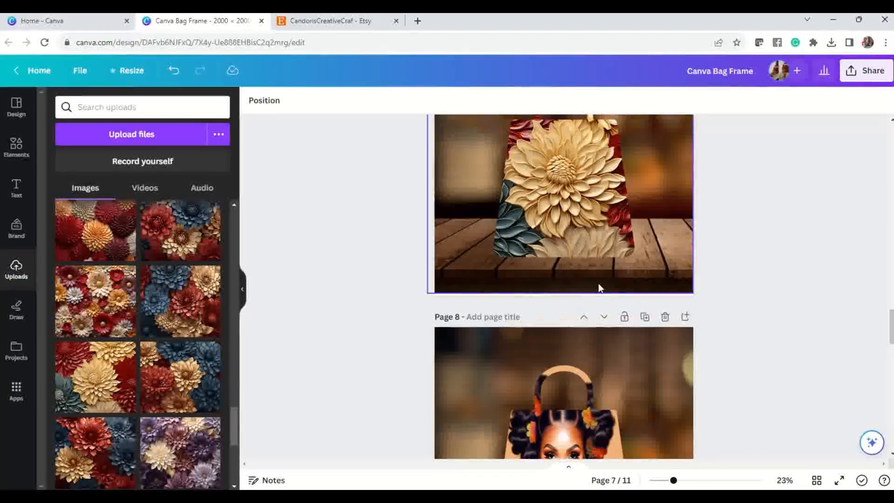
# Fill the bag frame on page 8 with the uploaded image of red floral fabric panels.
pyautogui.scroll(-4, 594, 283)
pyautogui.scroll(-2, 594, 292)
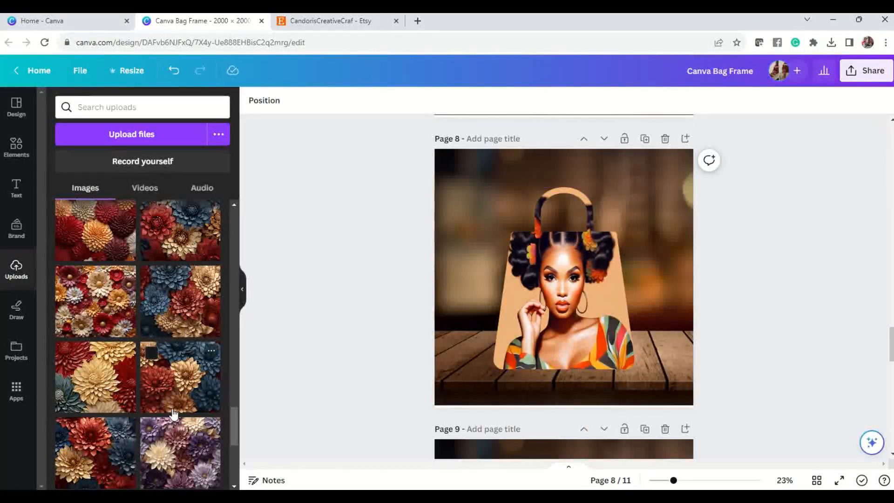
pyautogui.scroll(-5, 165, 405)
pyautogui.moveTo(103, 342); pyautogui.dragTo(588, 339)
# Fill the bag frame on page 9 with the uploaded white orchid image on light blue, red and navy panels.
pyautogui.scroll(-5, 588, 345)
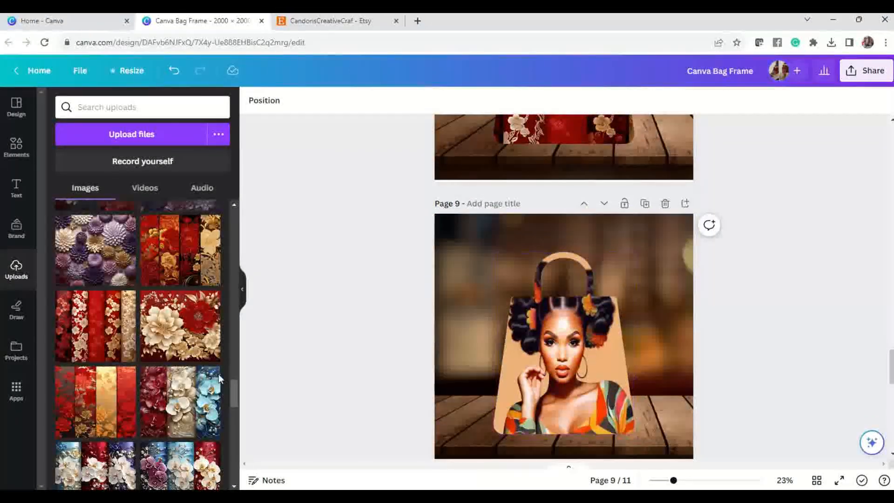
pyautogui.scroll(-4, 92, 305)
pyautogui.moveTo(92, 305); pyautogui.dragTo(558, 332)
# Fill the bag frame on page 10 with the uploaded profile portrait of the woman with flowers in her hair.
pyautogui.scroll(-2, 590, 333)
pyautogui.scroll(-8, 590, 336)
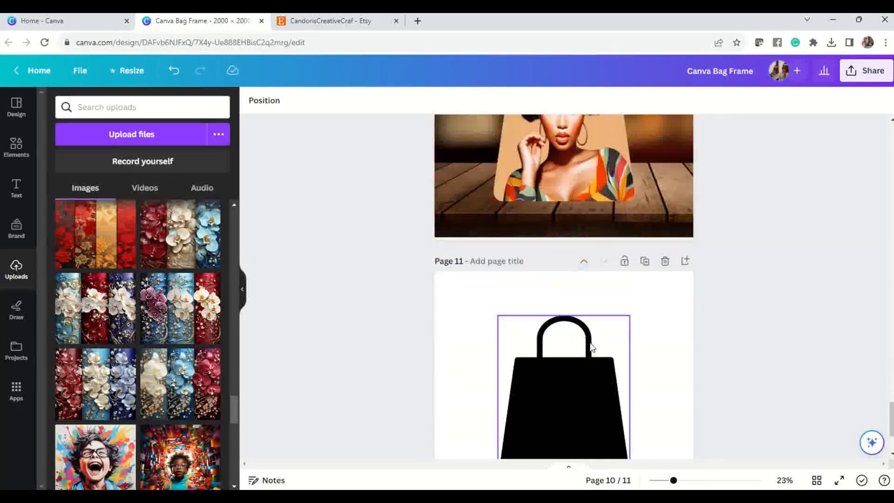
pyautogui.scroll(3, 589, 341)
pyautogui.scroll(-10, 71, 409)
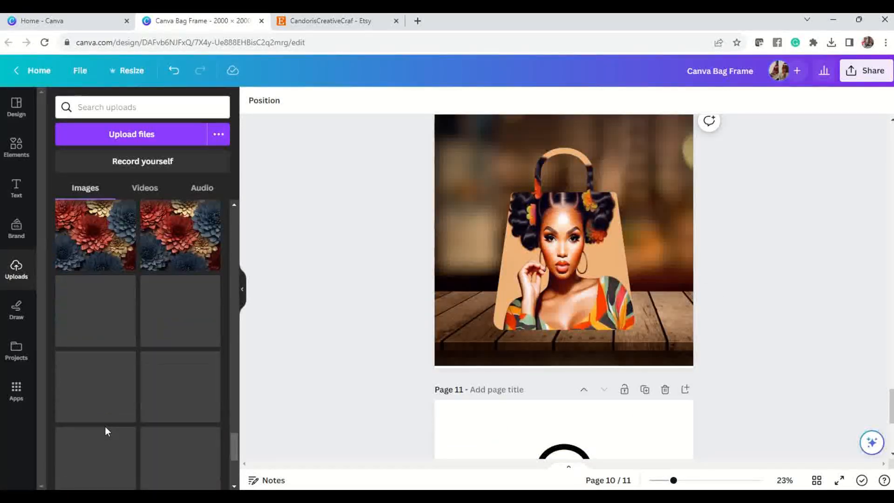
pyautogui.scroll(5, 106, 428)
pyautogui.scroll(-1, 106, 419)
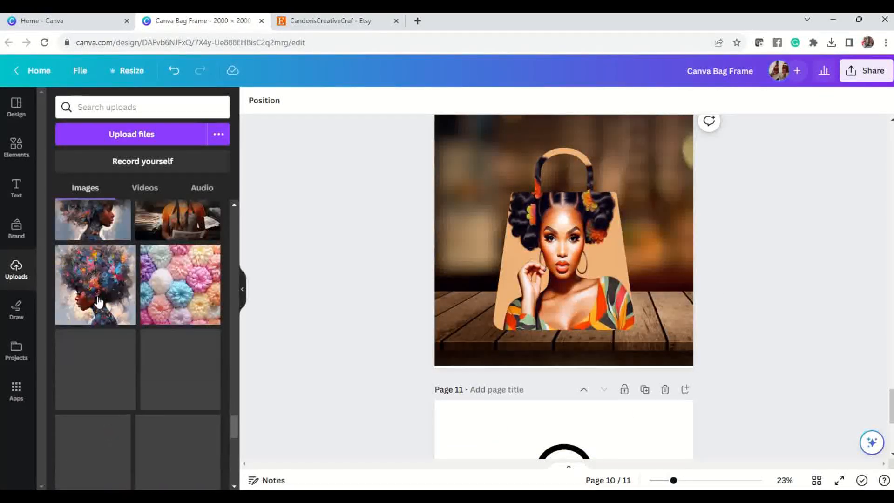
pyautogui.moveTo(112, 283); pyautogui.dragTo(549, 257)
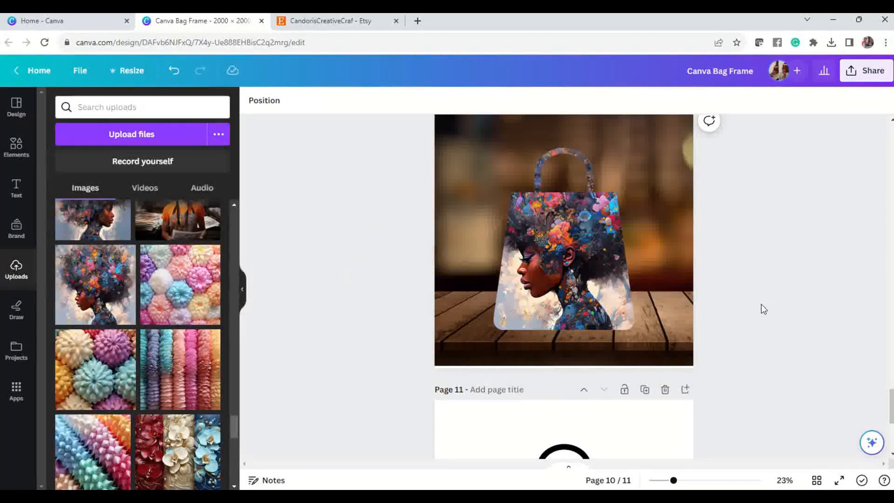
# Review the filled bag pages back to page 1, present the design full screen and advance to page 2.
pyautogui.scroll(8, 535, 321)
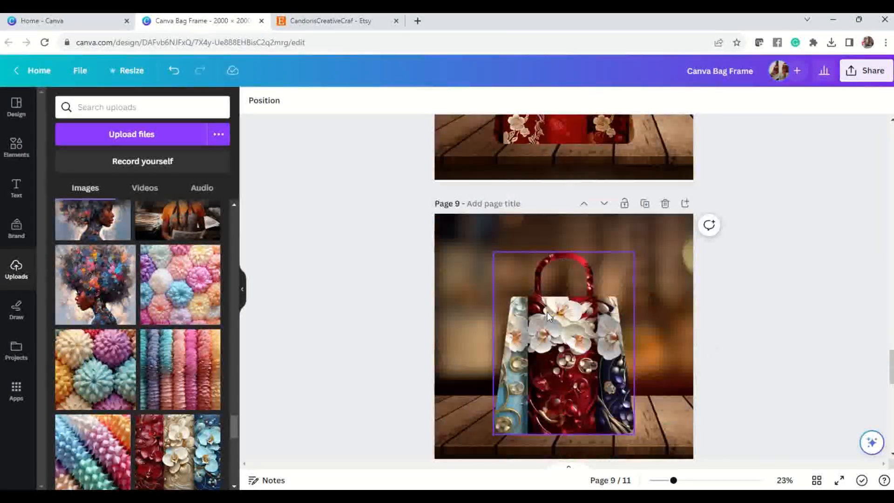
pyautogui.scroll(20, 536, 298)
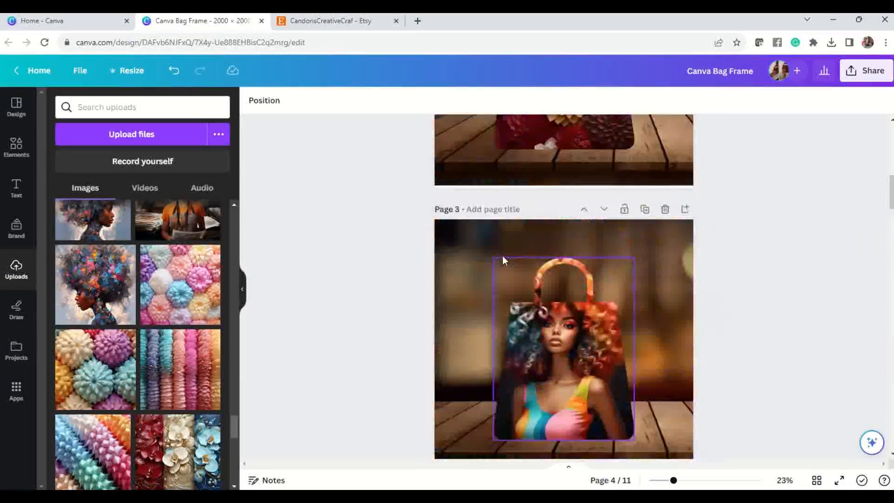
pyautogui.scroll(8, 501, 260)
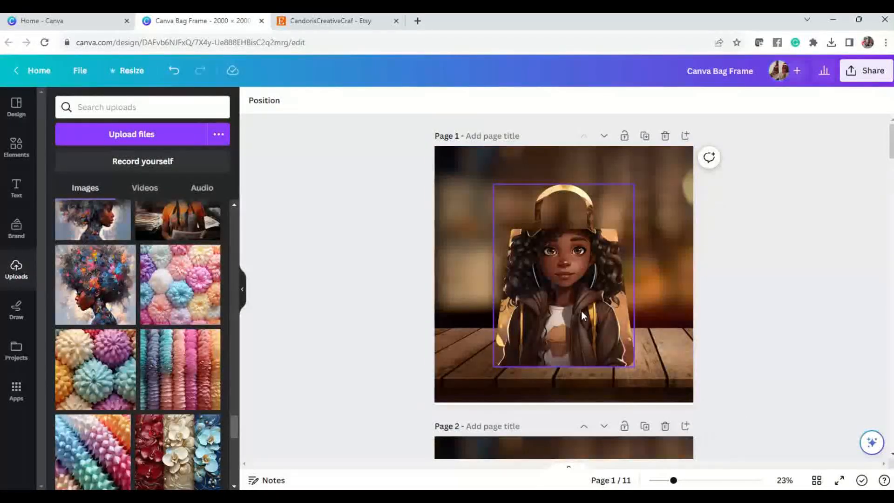
pyautogui.click(580, 311)
pyautogui.click(670, 357)
pyautogui.click(839, 480)
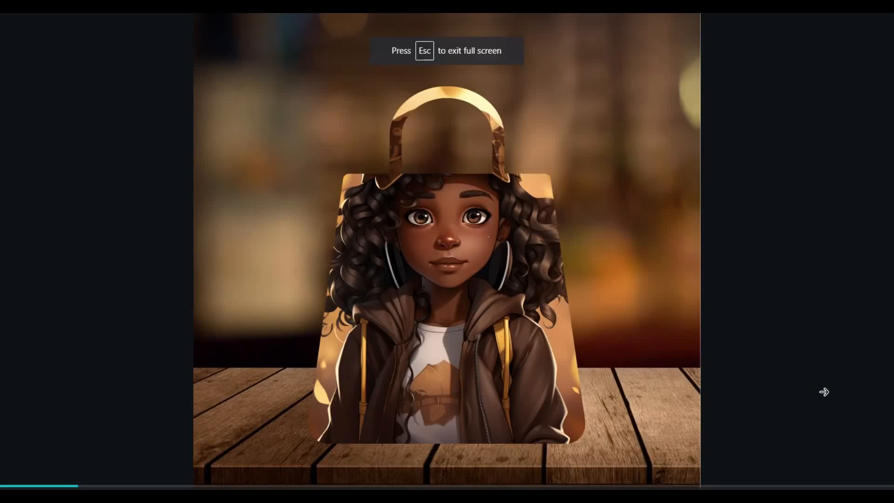
pyautogui.click(824, 392)
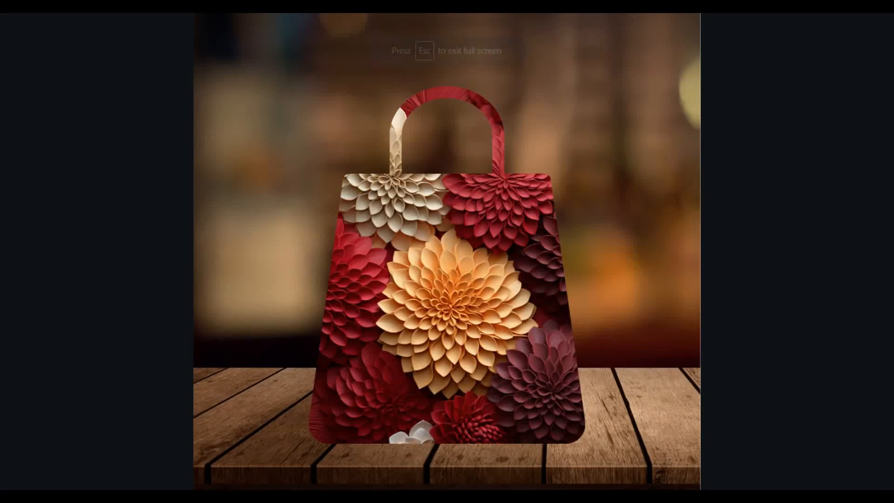
# Page through the remaining bag mockups in the full-screen presentation and exit full screen on the profile portrait page.
pyautogui.click(824, 391)
pyautogui.press('Right')
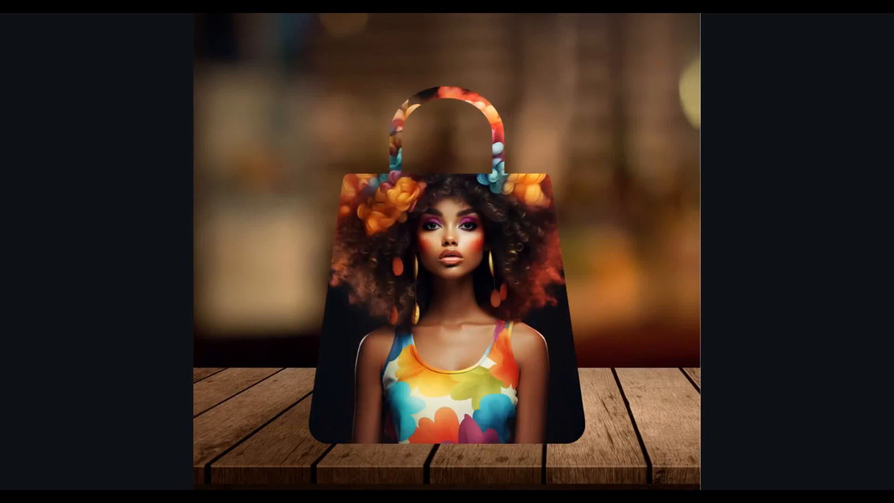
pyautogui.press('Right')
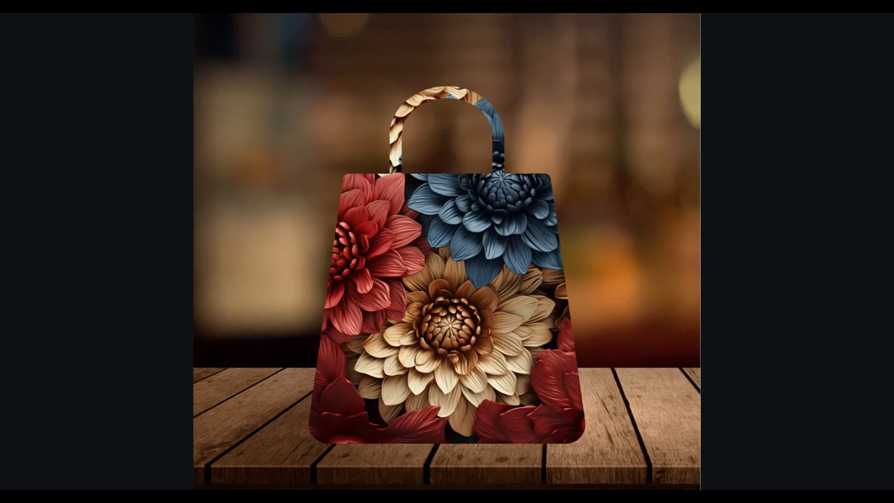
pyautogui.press('Right')
pyautogui.press('Right')
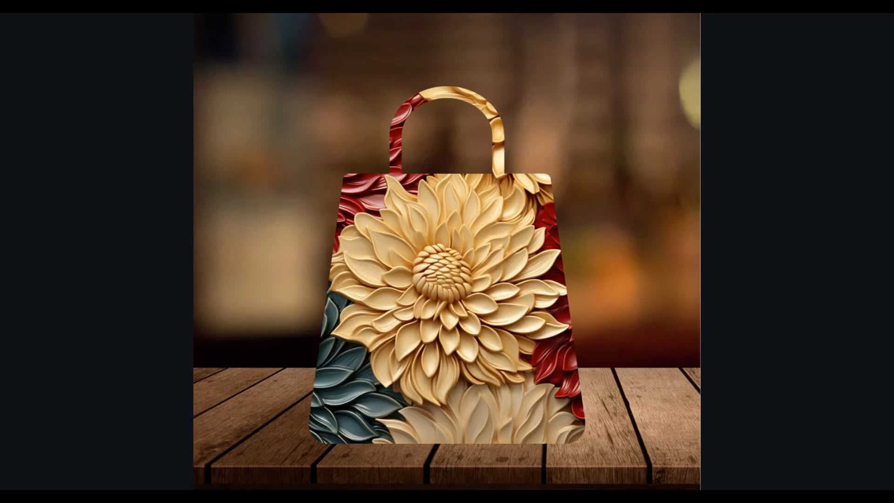
pyautogui.press('Right')
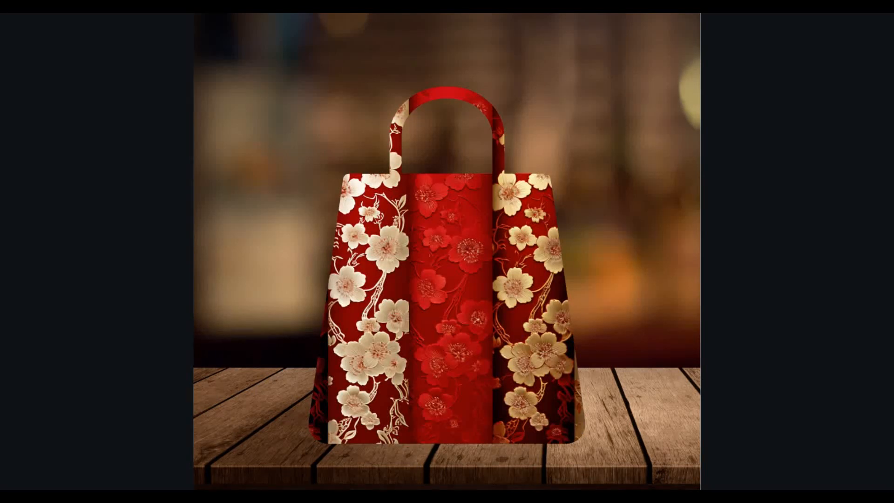
pyautogui.press('Right')
pyautogui.press('Right')
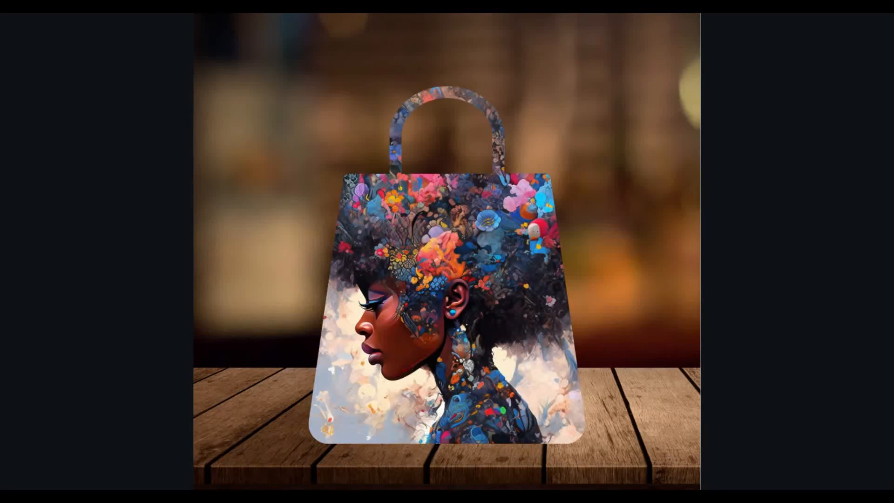
pyautogui.press('Right')
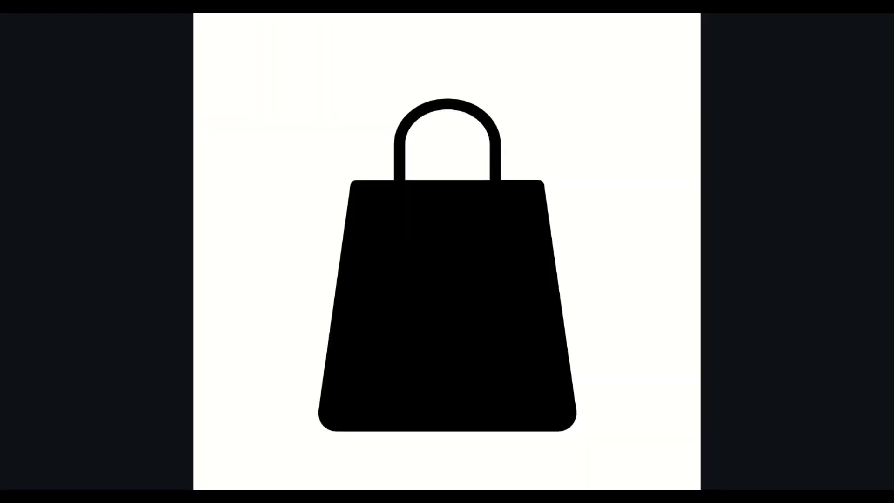
pyautogui.press('Right')
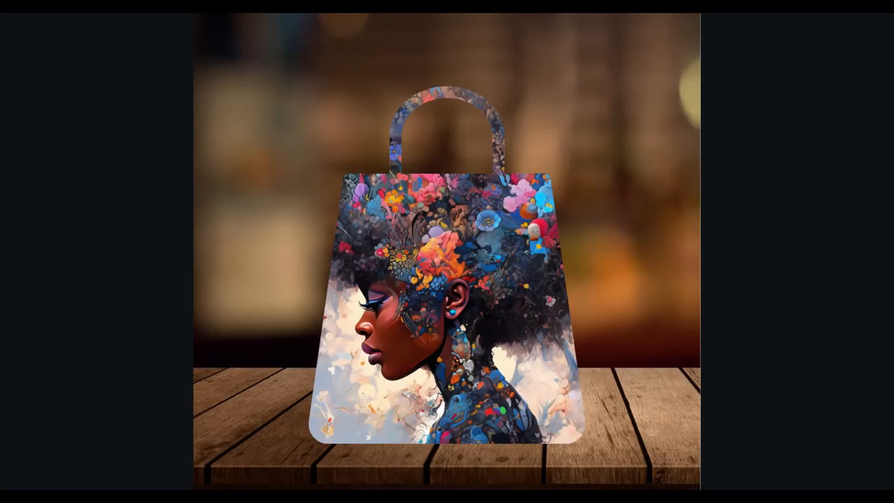
pyautogui.press('Escape')
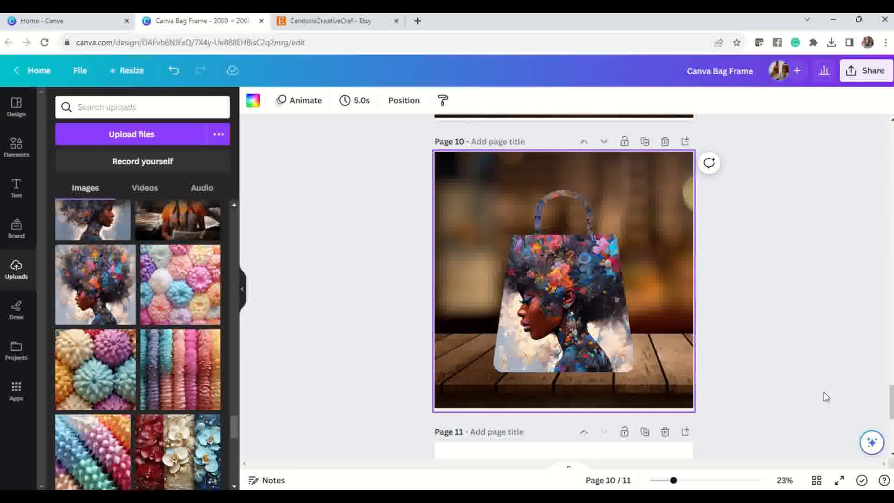
# Save the Canva Bag Frame design and return to the home page.
pyautogui.click(81, 73)
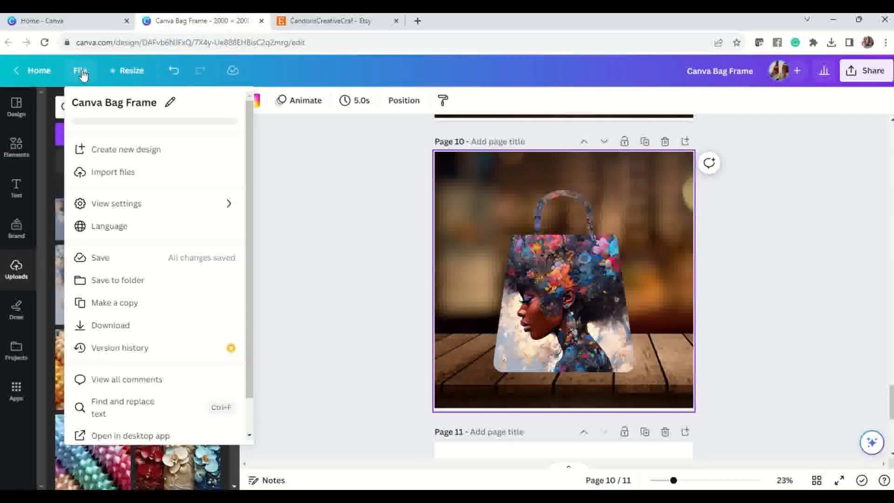
pyautogui.click(114, 261)
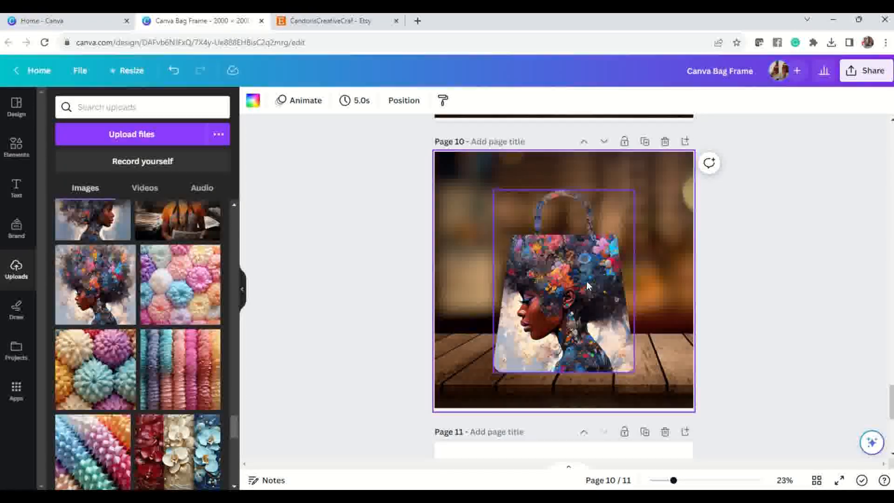
pyautogui.click(35, 70)
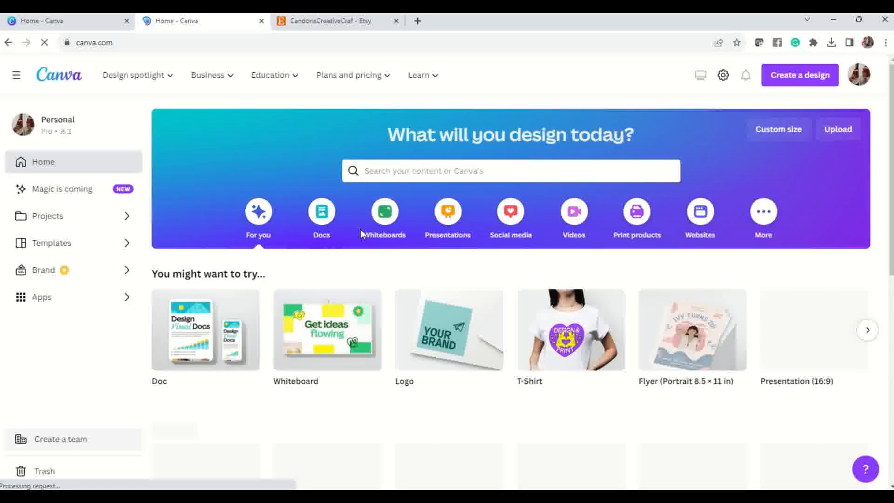
pyautogui.scroll(-3, 360, 237)
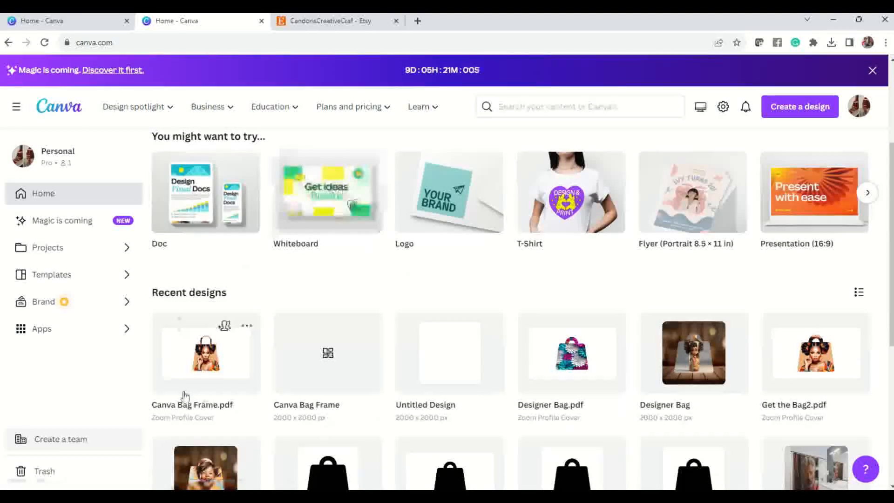
pyautogui.click(211, 368)
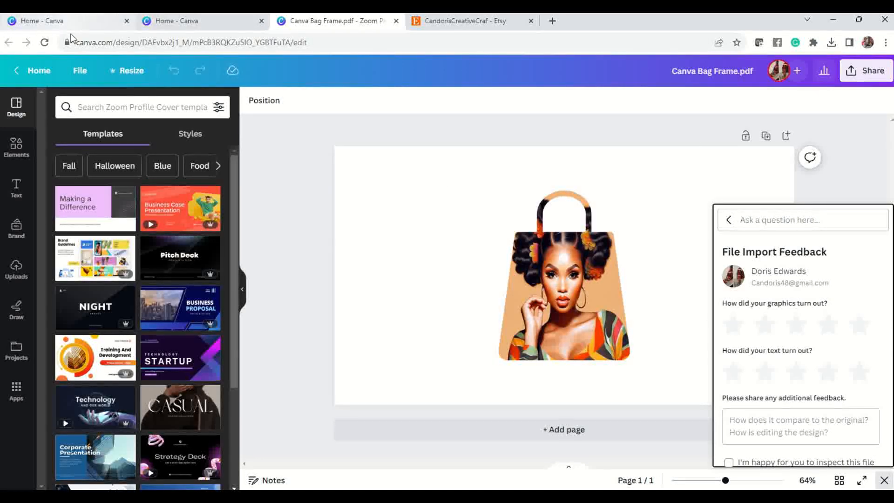
pyautogui.click(46, 71)
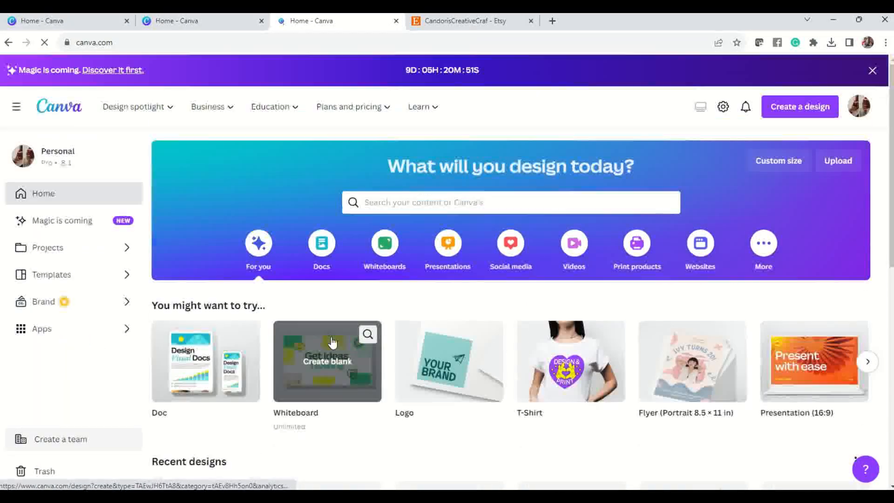
# Reopen the 2000 x 2000 px Canva Bag Frame design from the recent designs.
pyautogui.scroll(-6, 331, 343)
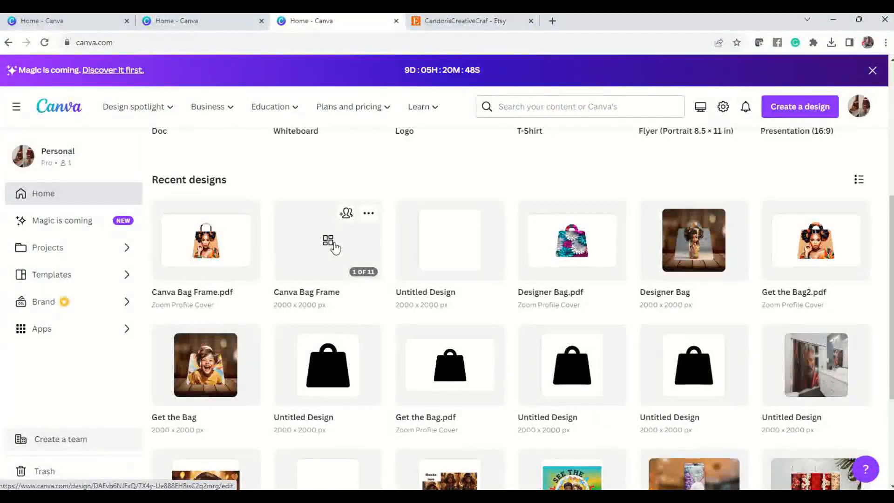
pyautogui.click(333, 243)
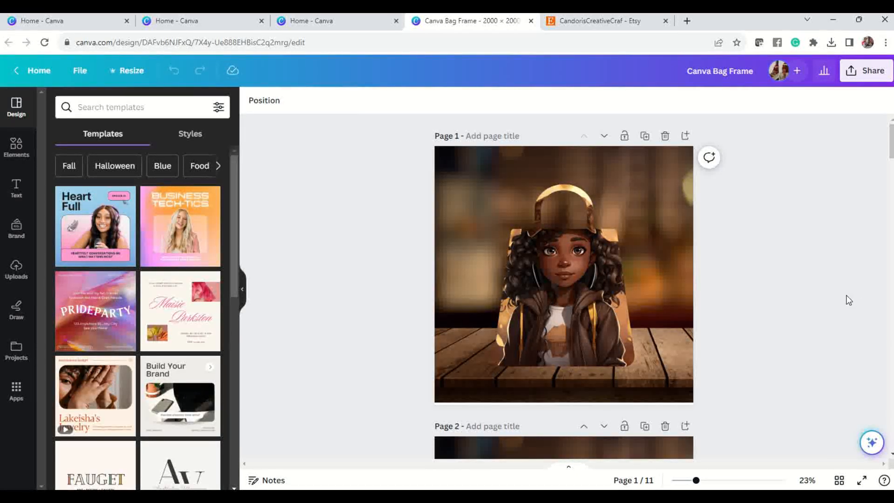
pyautogui.scroll(-10, 741, 279)
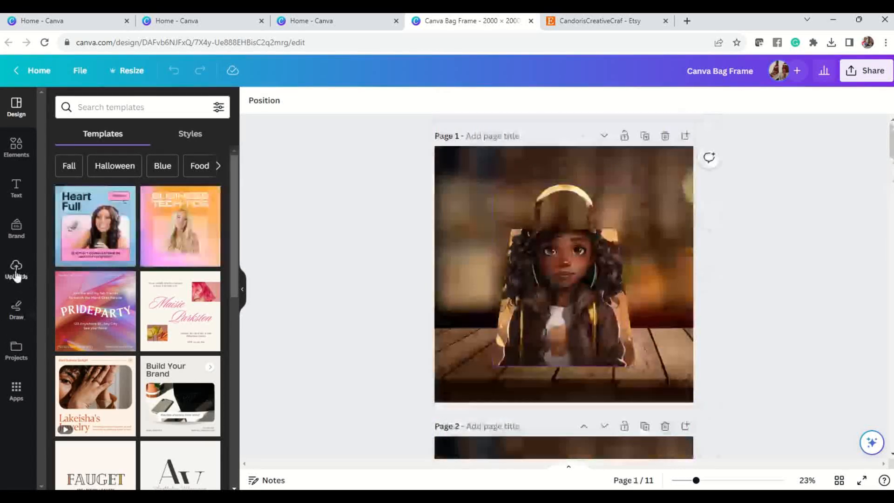
# Fill the bag frame on page 1 with the uploaded image of three women in pink, black and red outfits.
pyautogui.click(16, 272)
pyautogui.scroll(-5, 148, 269)
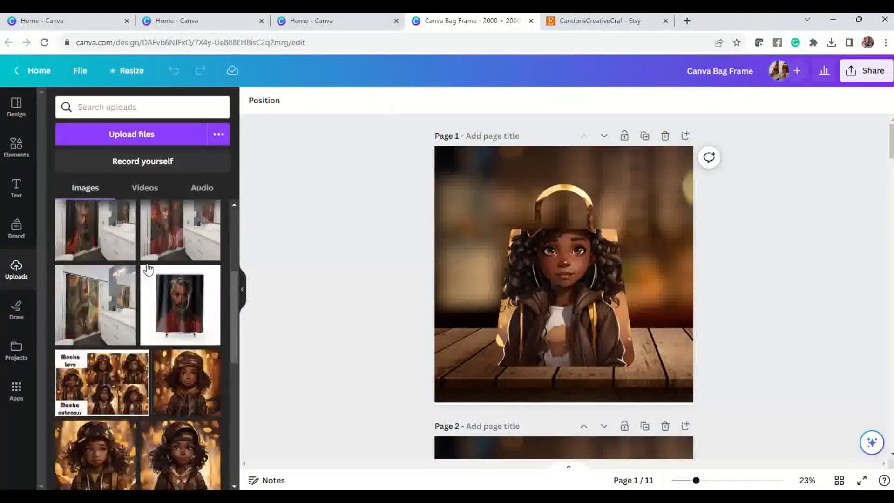
pyautogui.scroll(-8, 147, 269)
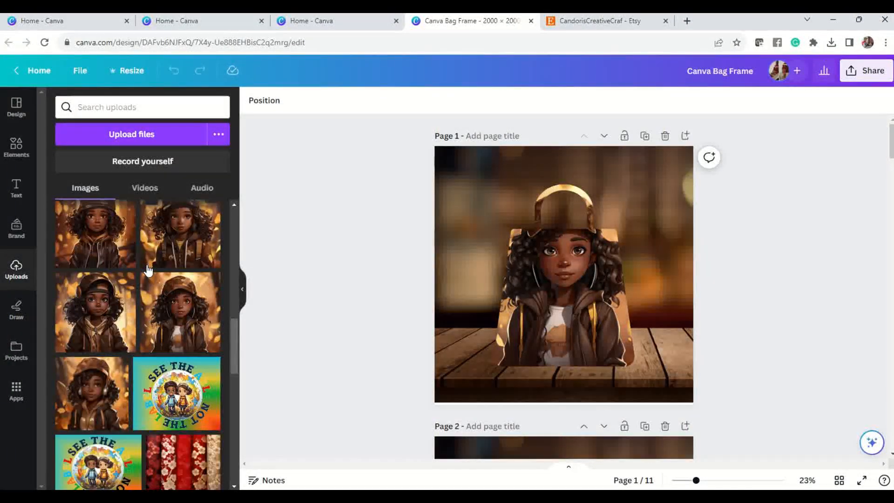
pyautogui.scroll(-3, 148, 269)
pyautogui.scroll(-1, 148, 270)
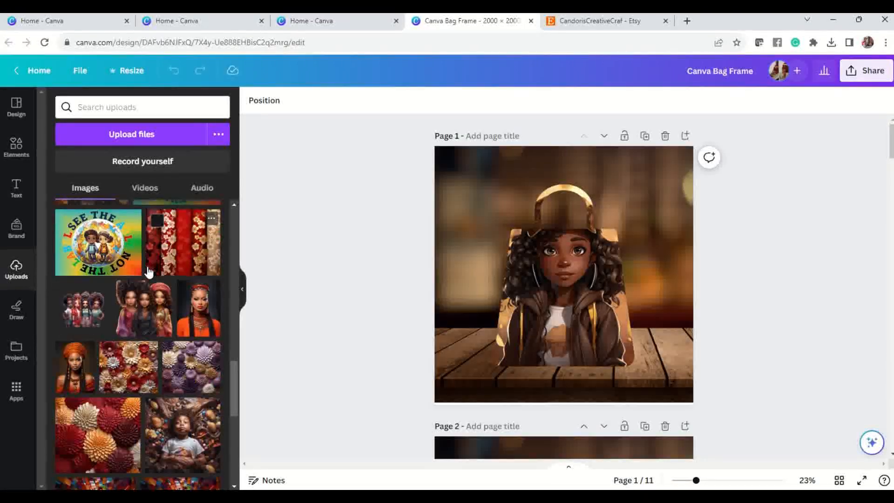
pyautogui.moveTo(129, 322); pyautogui.dragTo(524, 266)
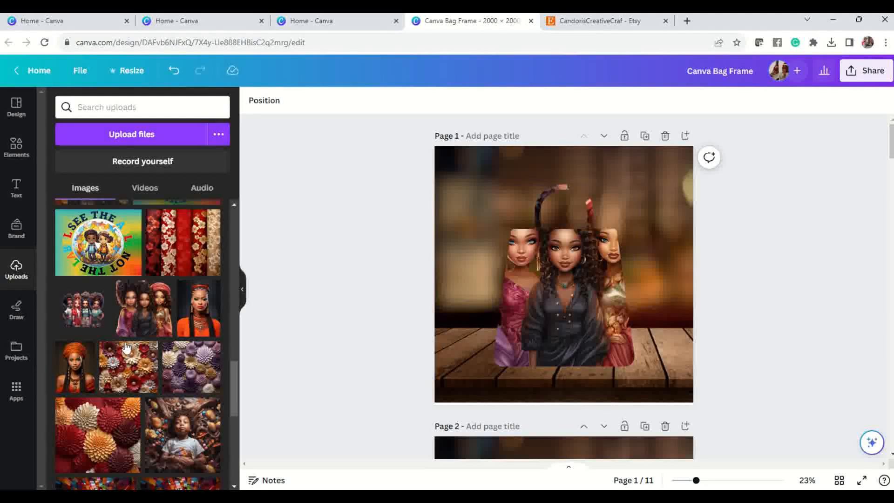
# Fill the bag frame on page 2 with the uploaded portrait of the braided woman in the orange headwrap.
pyautogui.scroll(-5, 510, 301)
pyautogui.moveTo(71, 378); pyautogui.dragTo(535, 342)
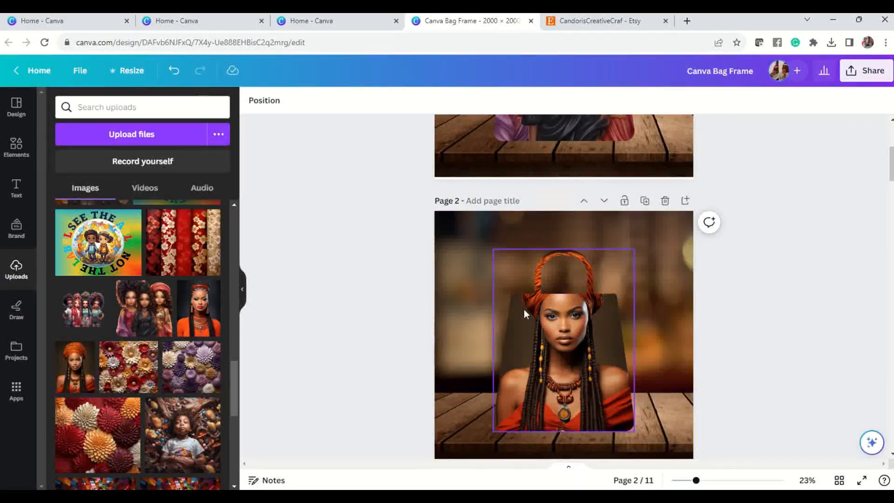
# Swap uploaded artworks in the page 3 bag frame, trying the red-haired character in a jacket and settling on the girl in the floral dress.
pyautogui.scroll(-5, 520, 335)
pyautogui.scroll(-5, 139, 410)
pyautogui.scroll(-3, 139, 410)
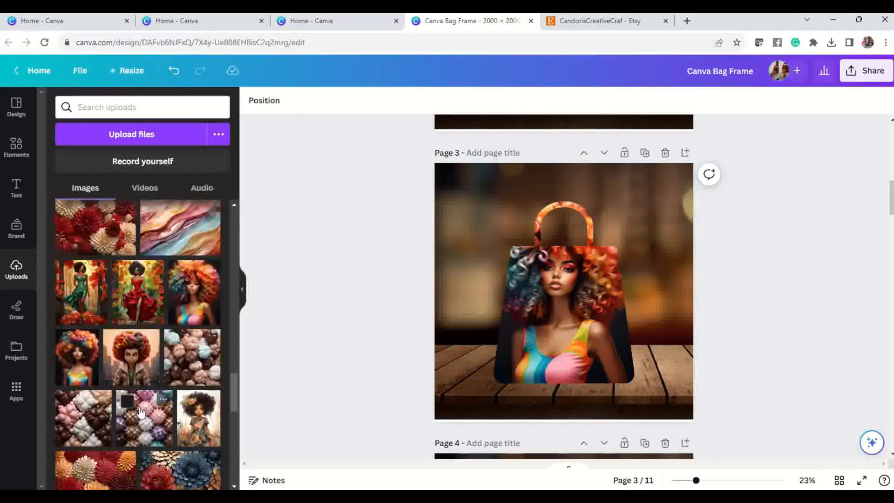
pyautogui.moveTo(138, 292); pyautogui.dragTo(518, 262)
pyautogui.moveTo(130, 350); pyautogui.dragTo(516, 277)
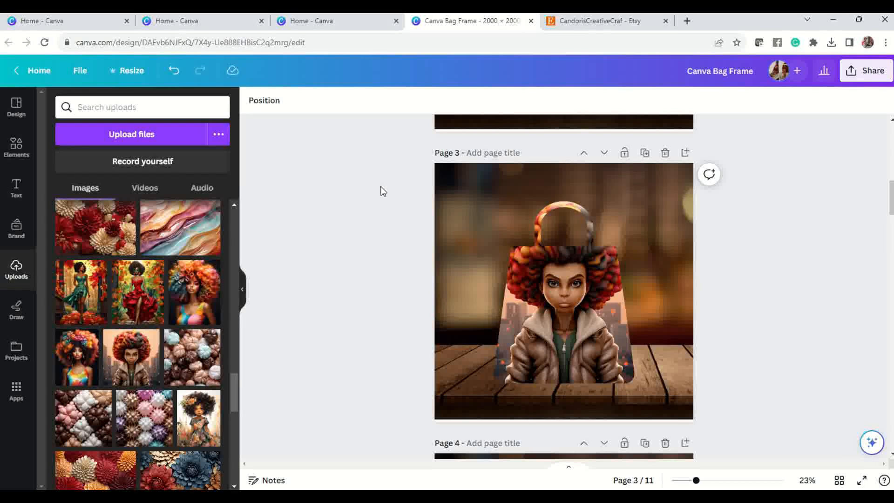
pyautogui.moveTo(198, 427); pyautogui.dragTo(586, 326)
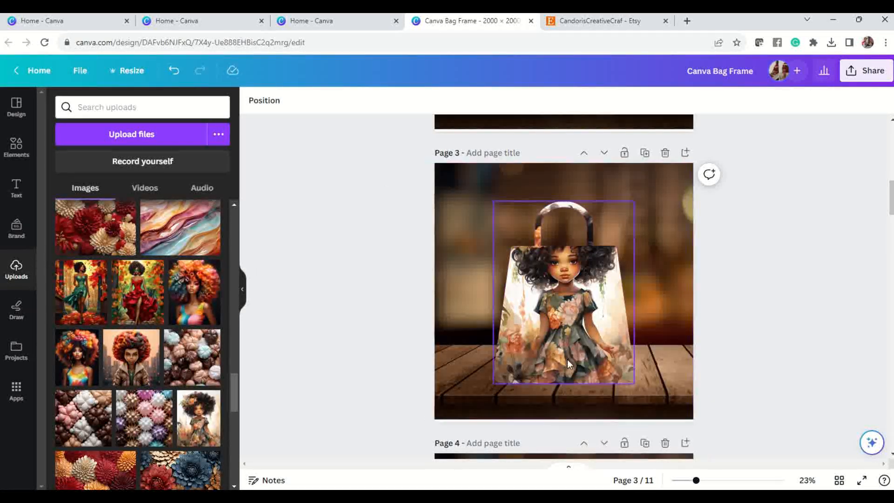
# Fill the bag frame on page 1 with the uploaded image of red, cream and navy dahlias.
pyautogui.scroll(4, 345, 240)
pyautogui.scroll(9, 345, 238)
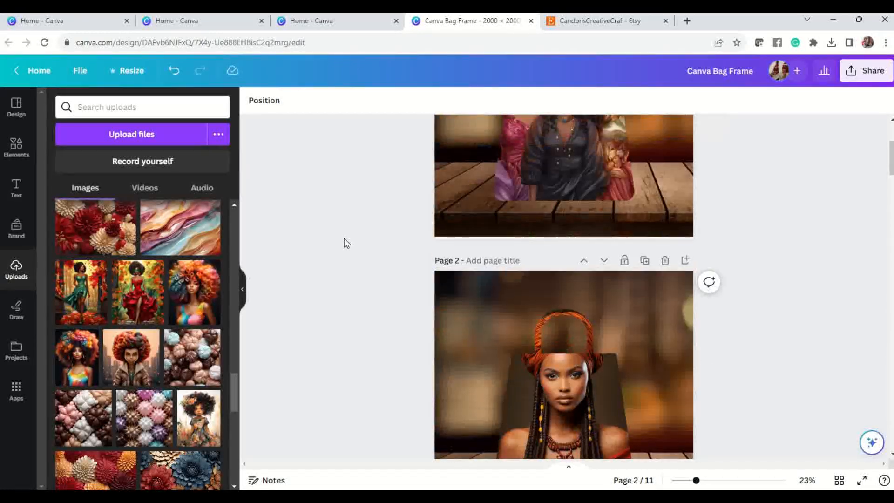
pyautogui.scroll(-5, 107, 270)
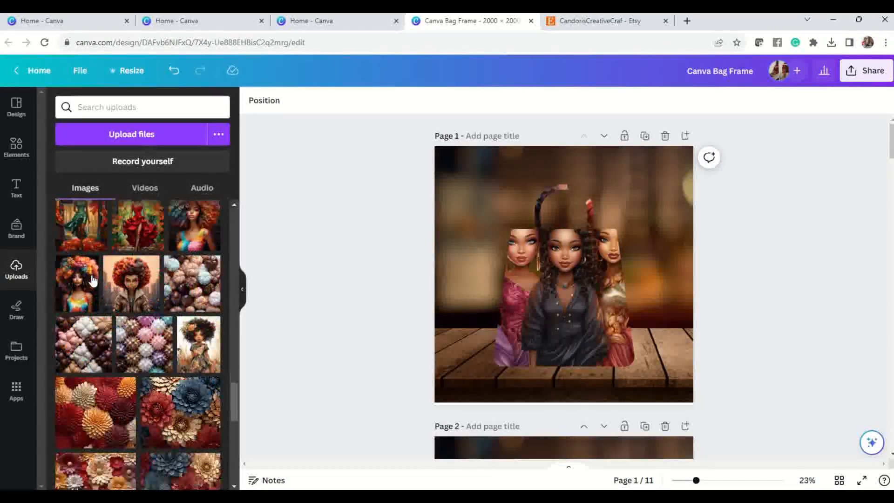
pyautogui.scroll(-5, 109, 279)
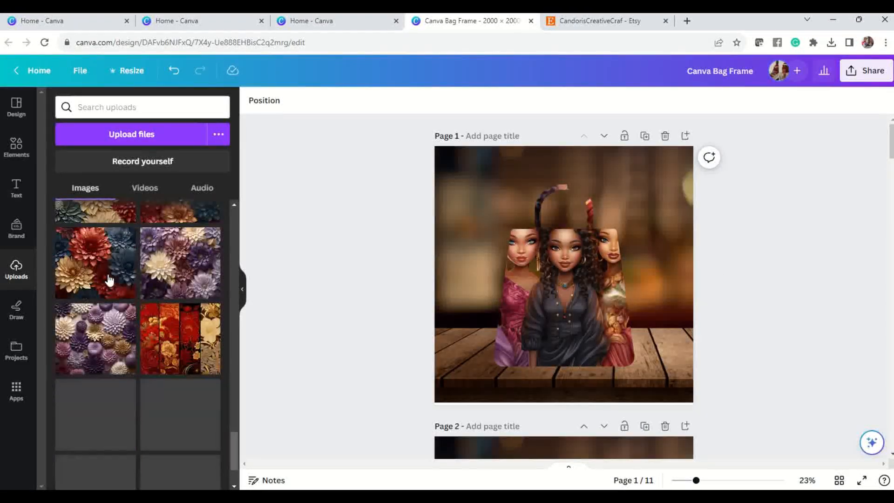
pyautogui.moveTo(107, 281); pyautogui.dragTo(516, 250)
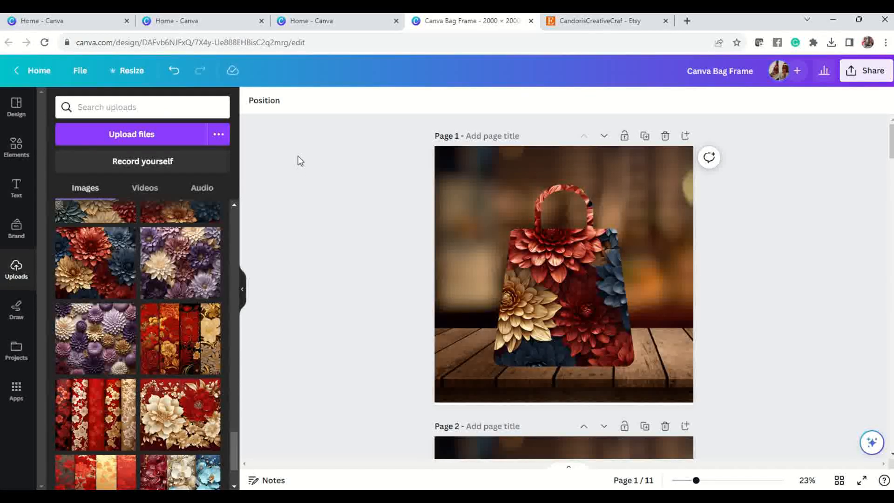
# Switch to the Etsy shop page and browse its featured items and full item listing.
pyautogui.click(613, 26)
pyautogui.moveTo(473, 219)
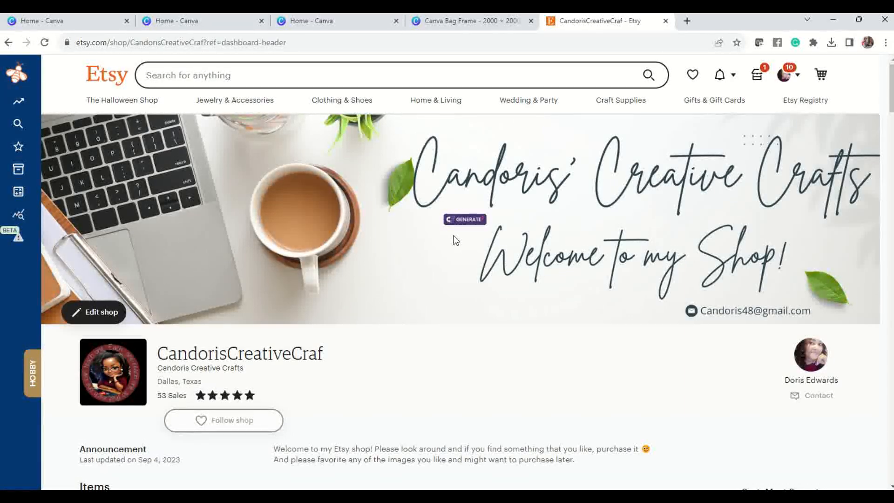
pyautogui.scroll(-5, 455, 238)
pyautogui.scroll(-1, 454, 235)
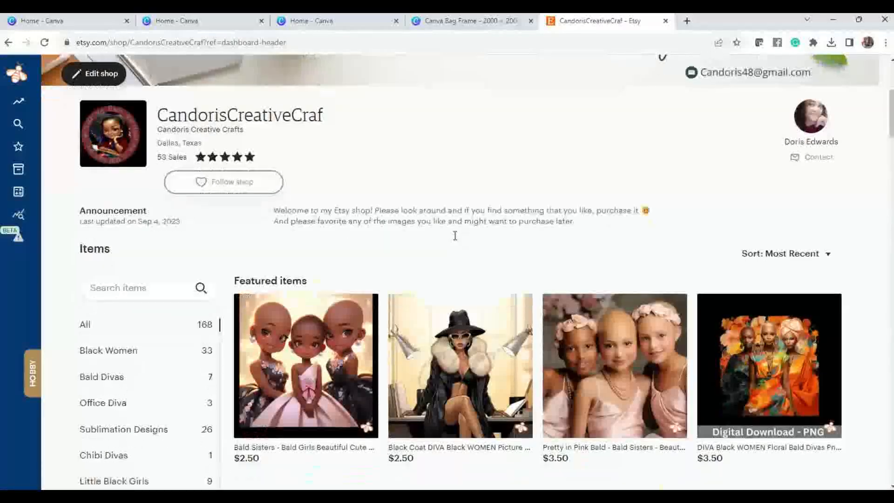
pyautogui.scroll(-4, 458, 241)
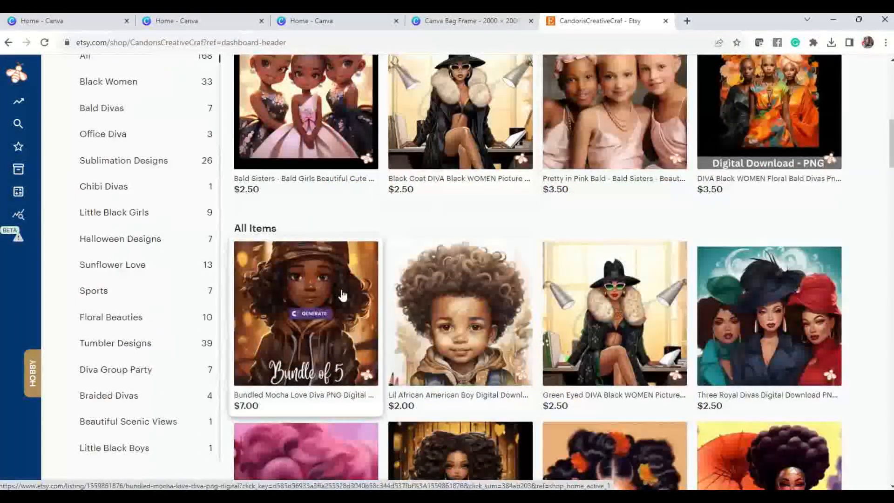
# Open the Bundled Mocha Love Diva PNG listing from the shop and view its individual artwork images one after another.
pyautogui.click(361, 281)
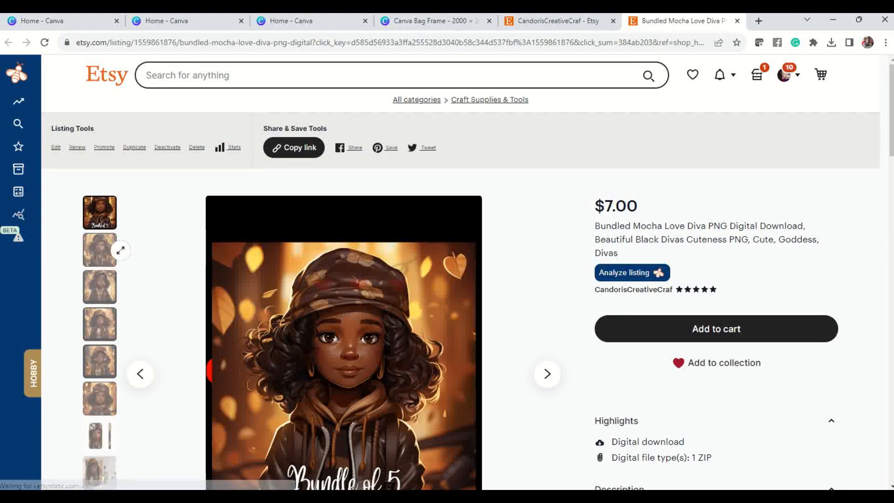
pyautogui.click(107, 257)
pyautogui.click(91, 289)
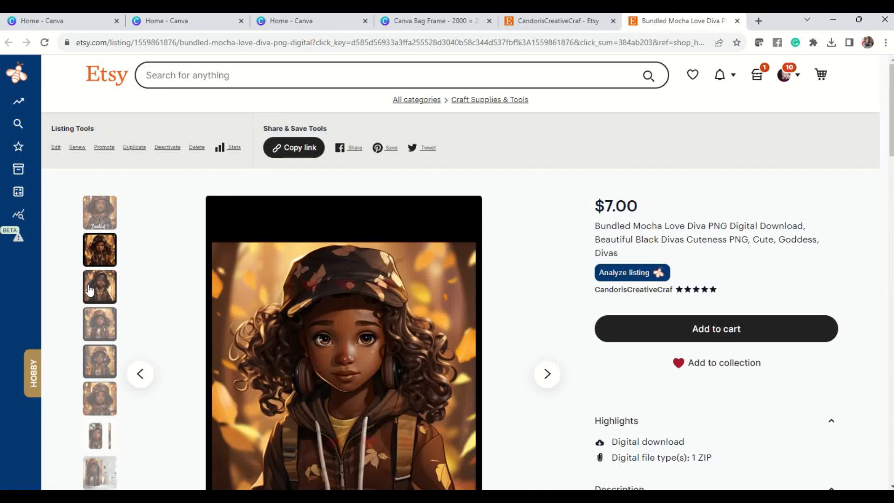
pyautogui.click(99, 324)
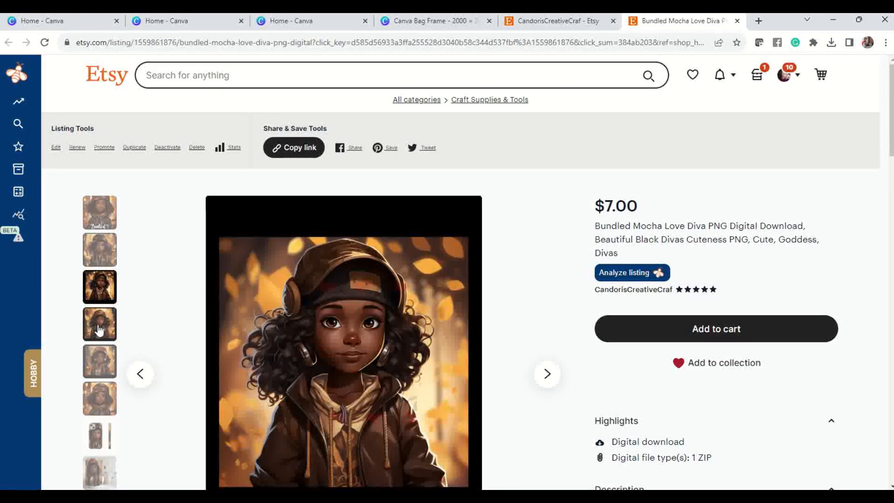
pyautogui.click(99, 361)
pyautogui.click(101, 393)
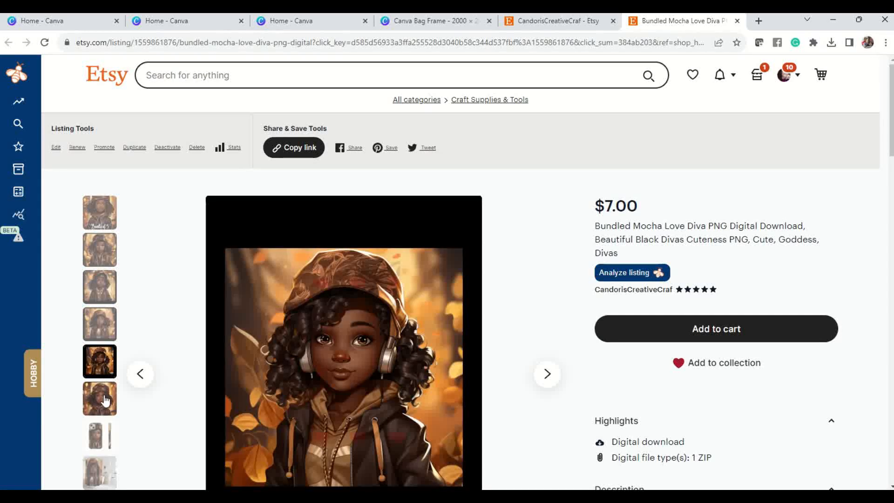
# View the listing's product mockup images, including the phone cases, the shower curtain and the spiral notebook.
pyautogui.scroll(-2, 102, 385)
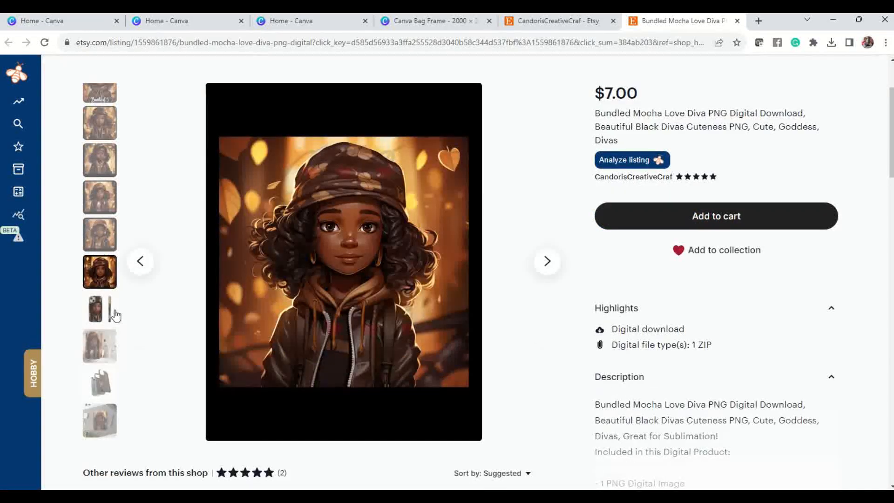
pyautogui.click(99, 310)
pyautogui.click(101, 358)
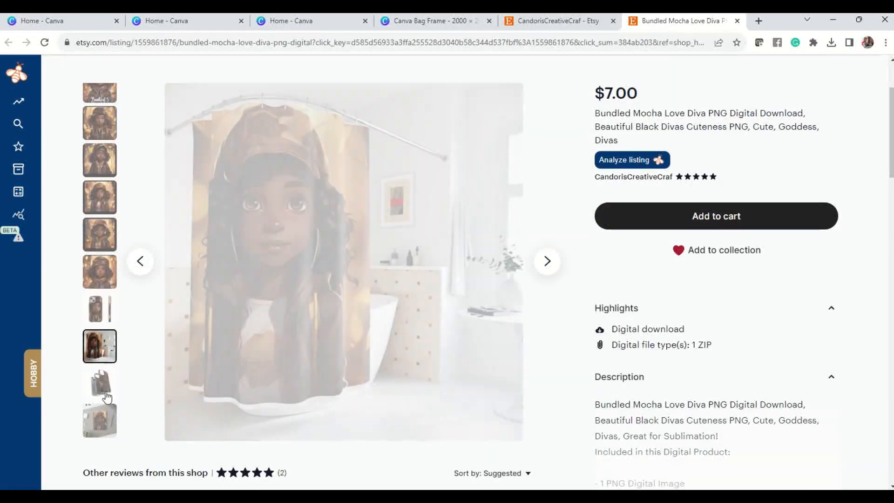
pyautogui.click(101, 389)
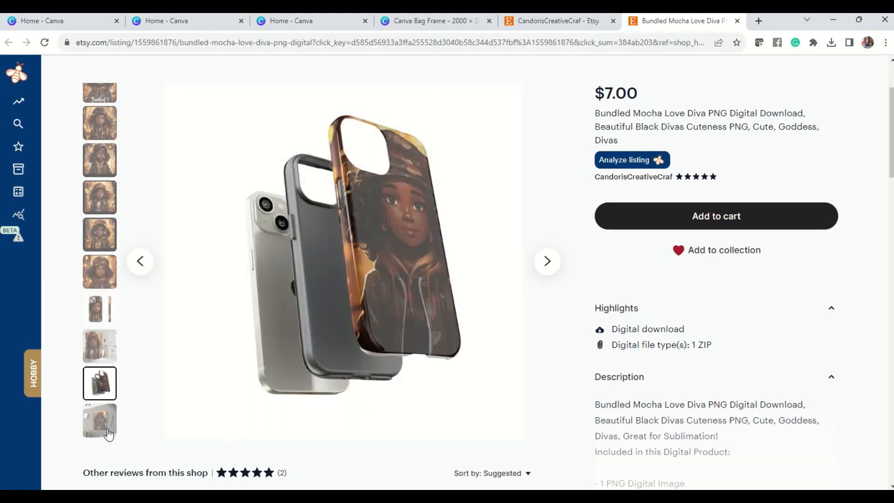
pyautogui.click(101, 425)
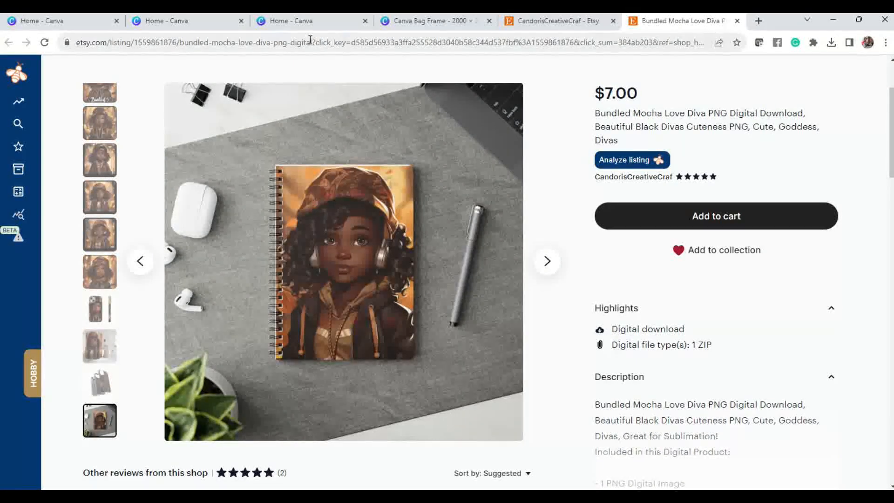
pyautogui.scroll(3, 569, 94)
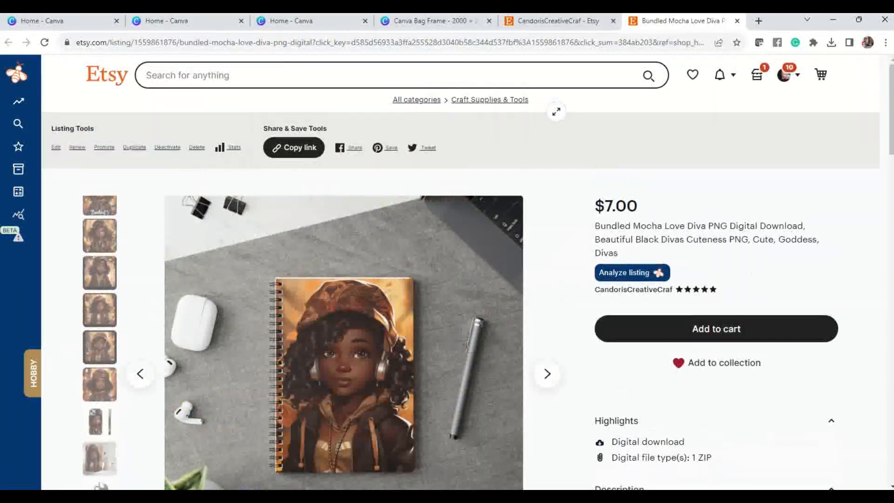
# Open the Midjourney profile page at midjourney.com/app/ in a new browser tab.
pyautogui.click(758, 20)
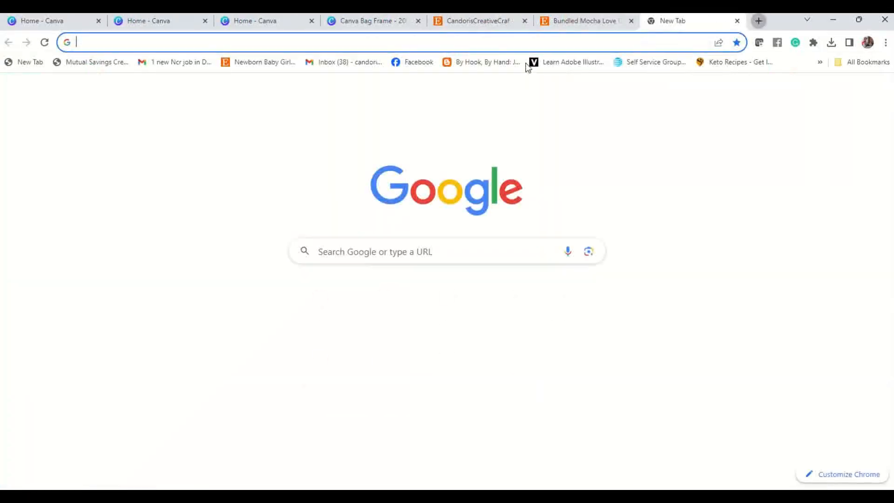
pyautogui.click(570, 41)
pyautogui.write('midjourney.com/app/')
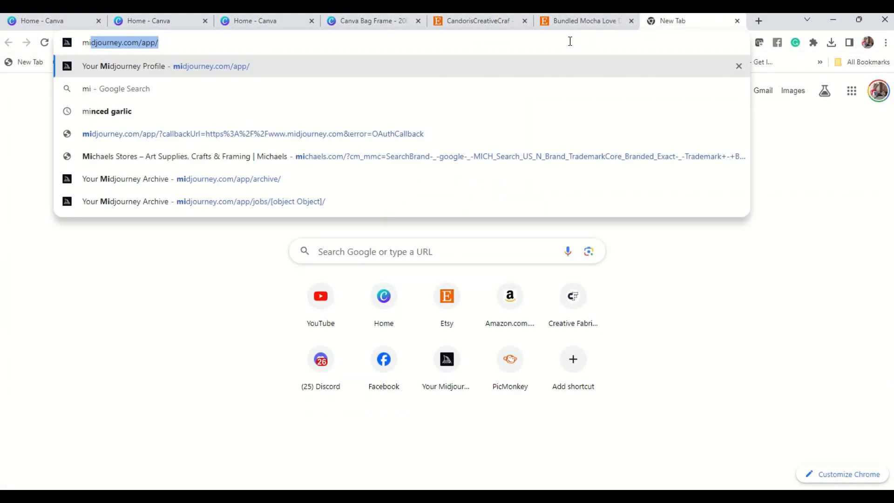
pyautogui.press('Return')
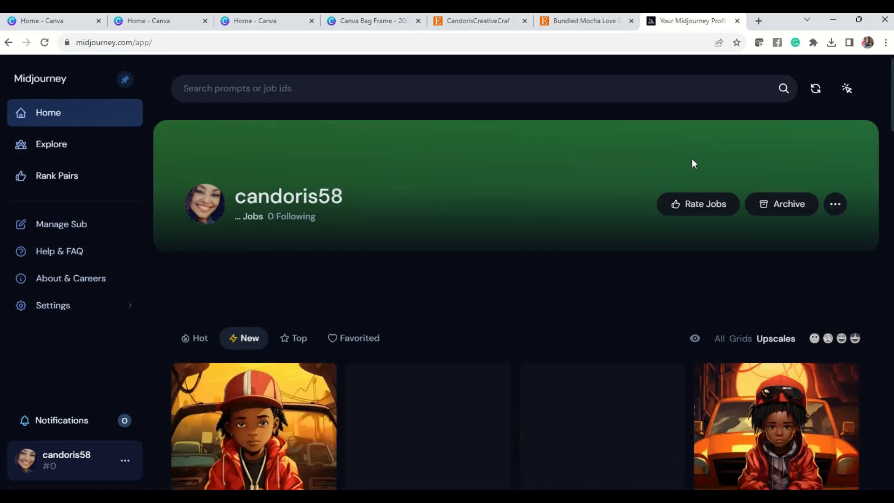
# Browse the newest upscaled artworks in the Midjourney gallery, examining the seated characters in orange and red jackets.
pyautogui.scroll(-1, 692, 161)
pyautogui.scroll(-5, 688, 175)
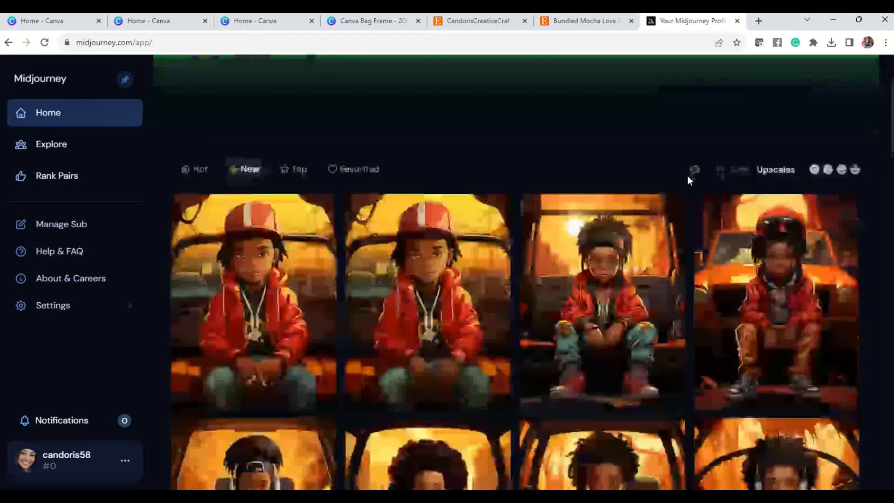
pyautogui.scroll(-6, 888, 204)
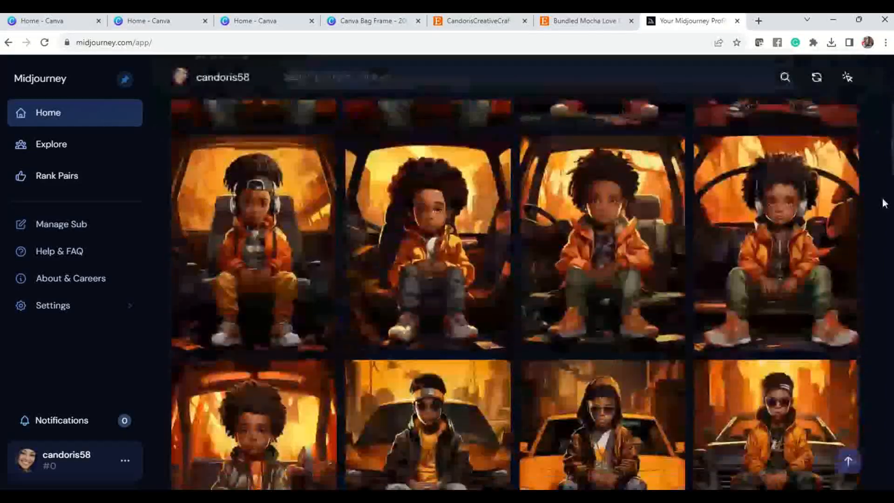
pyautogui.scroll(-6, 883, 204)
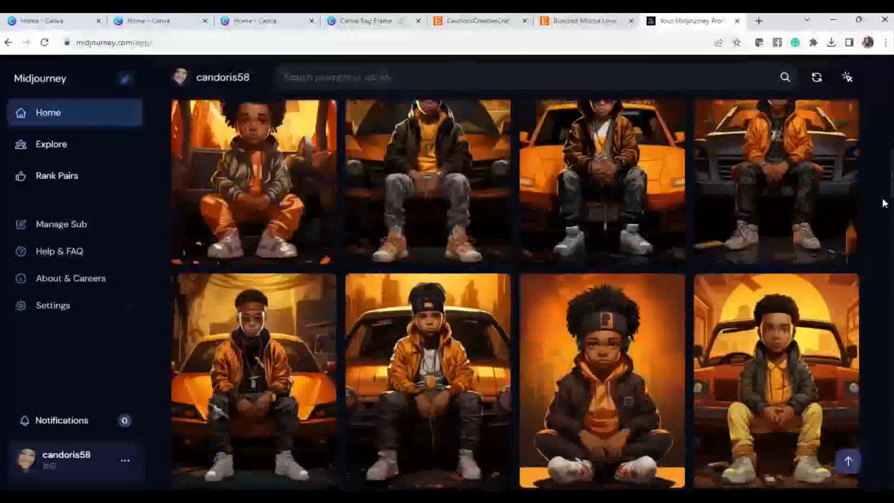
pyautogui.scroll(-7, 884, 204)
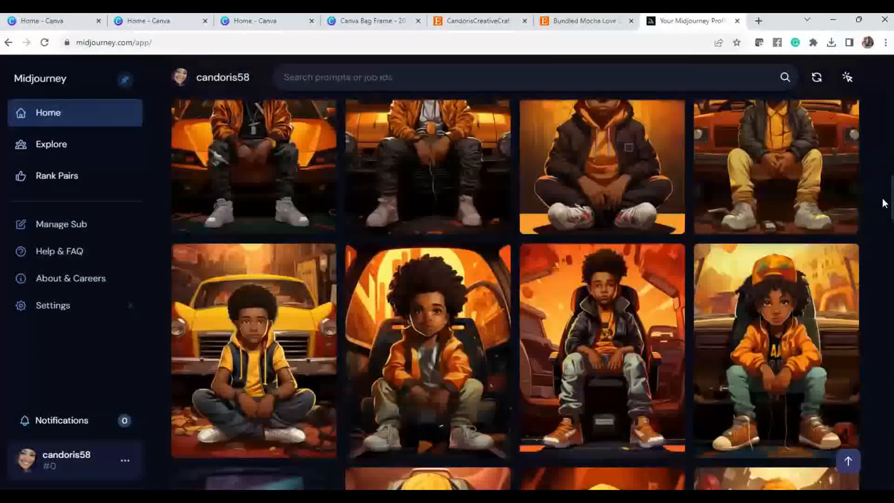
pyautogui.scroll(-3, 884, 203)
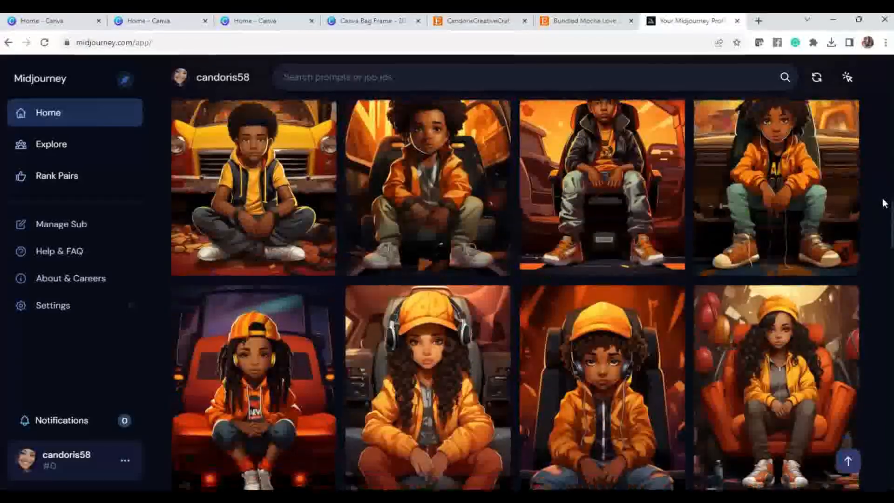
pyautogui.scroll(-3, 884, 203)
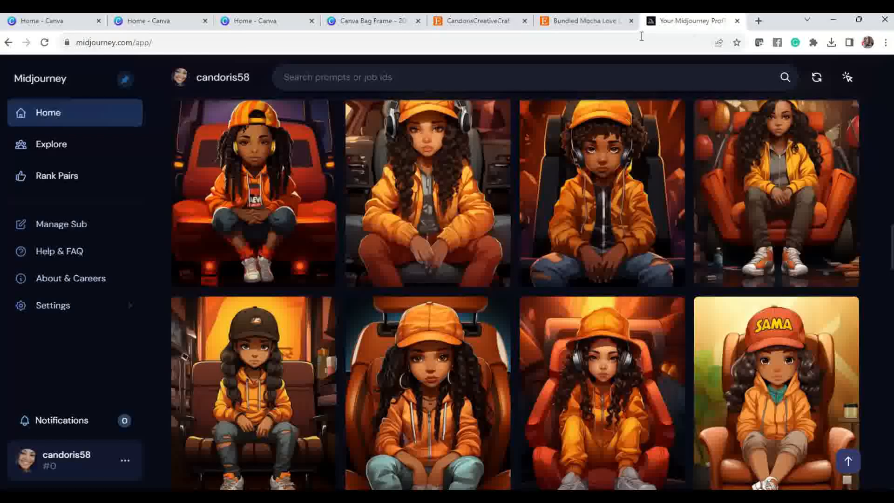
# Switch back to the Canva Bag Frame design and show its page 1 in full screen.
pyautogui.click(248, 21)
pyautogui.click(149, 22)
pyautogui.click(78, 22)
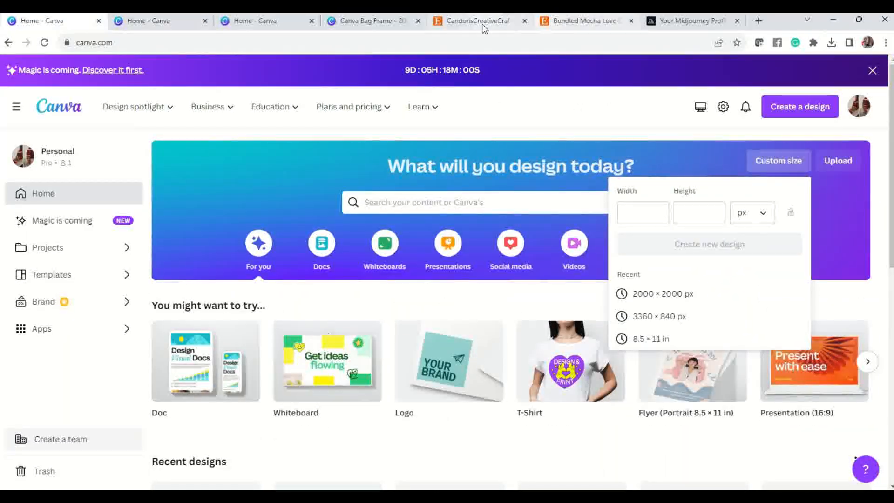
pyautogui.click(370, 27)
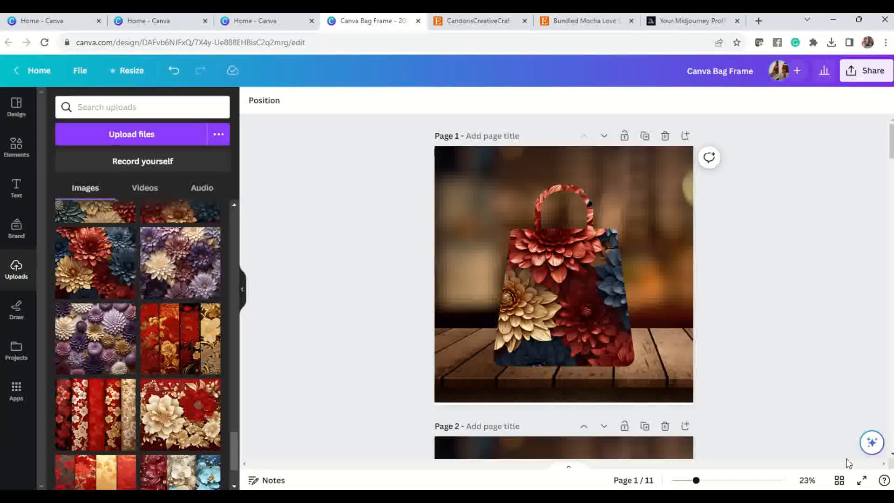
pyautogui.click(861, 480)
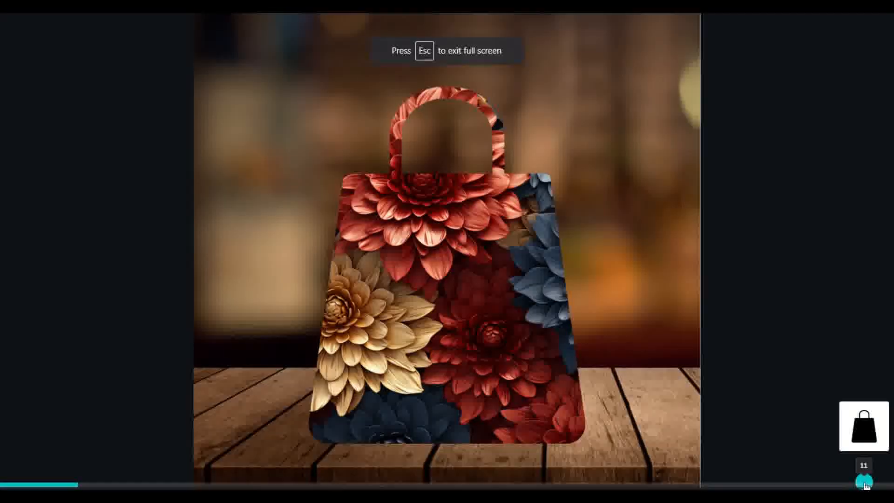